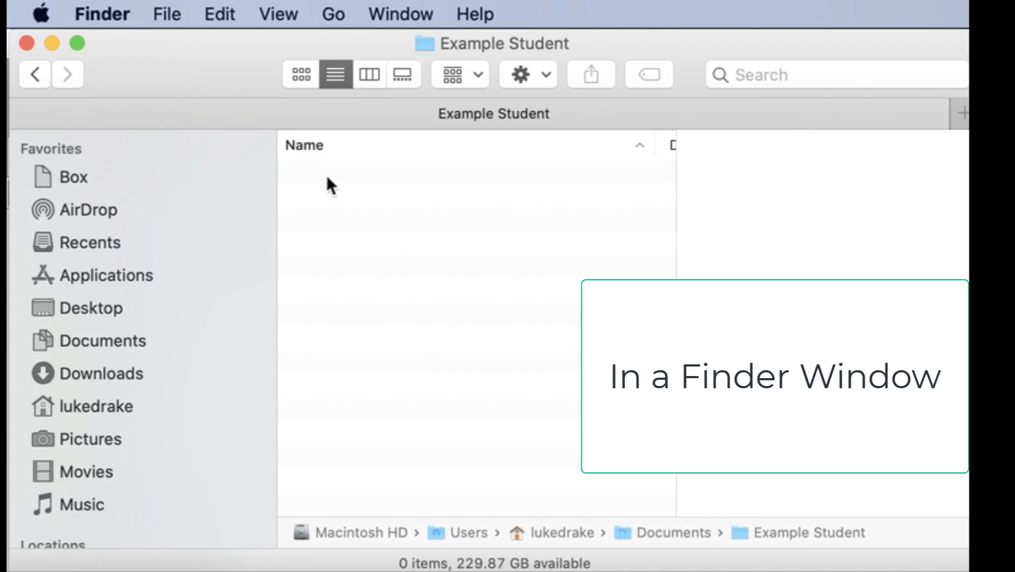
# Step: Create a new folder named "LD Critical GIS Files" inside the Example Student folder
pyautogui.rightClick(345, 196)
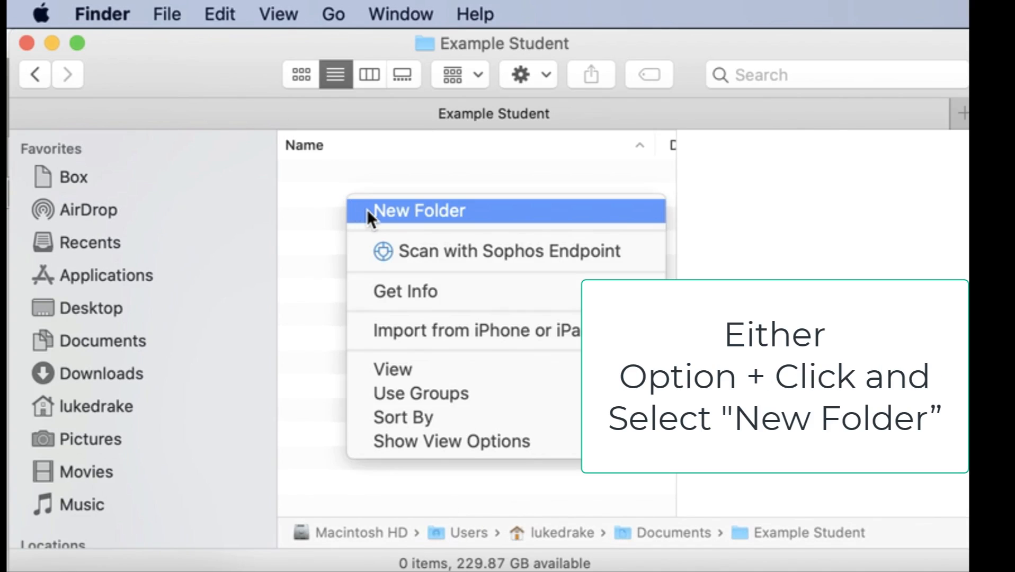
pyautogui.click(302, 188)
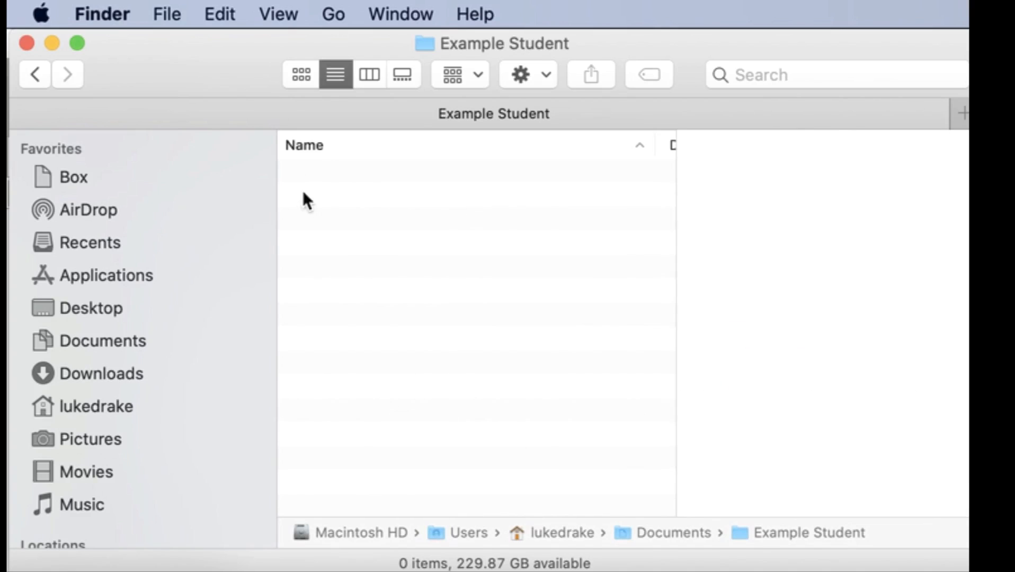
pyautogui.click(162, 10)
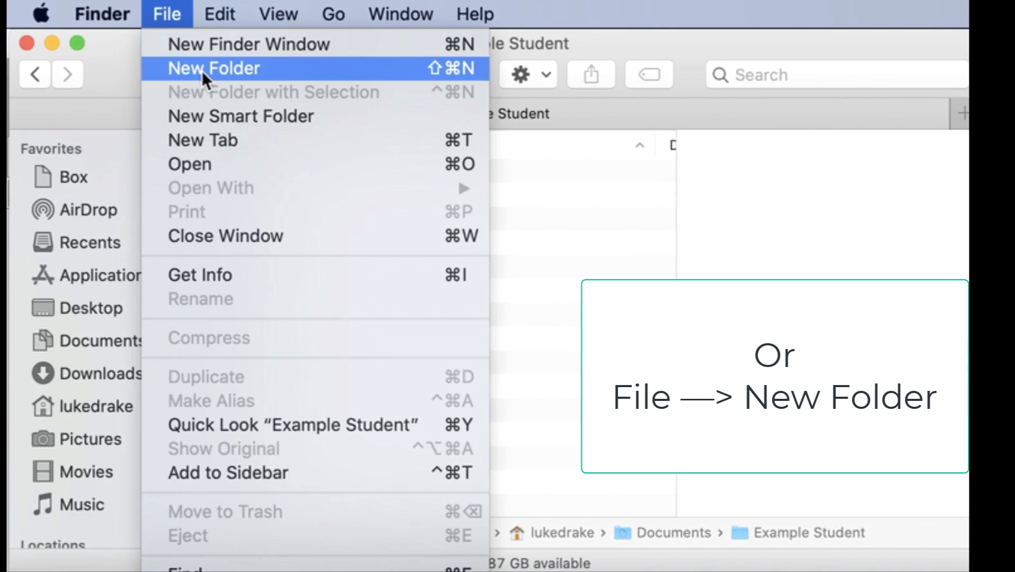
pyautogui.click(159, 68)
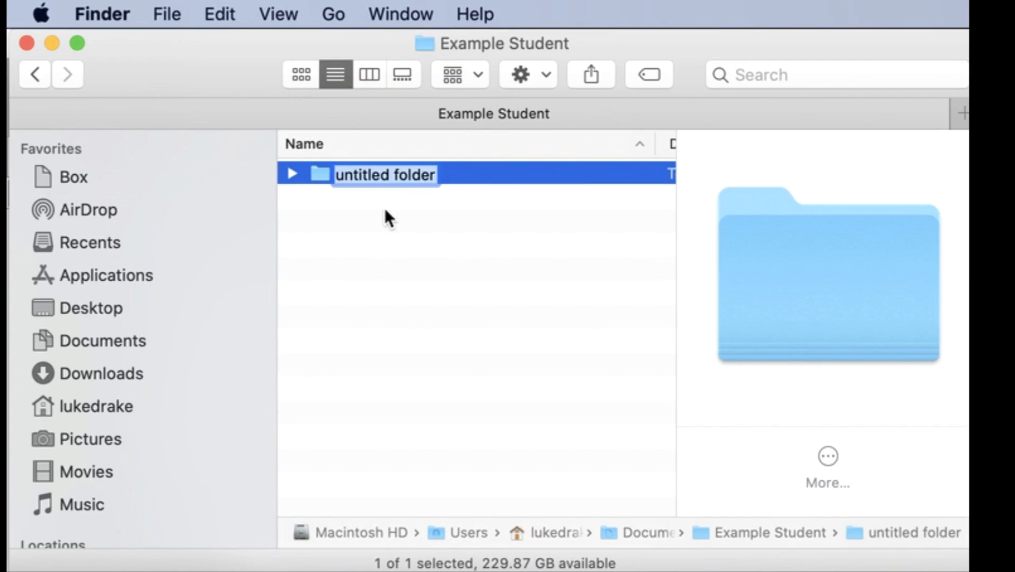
pyautogui.write('My')
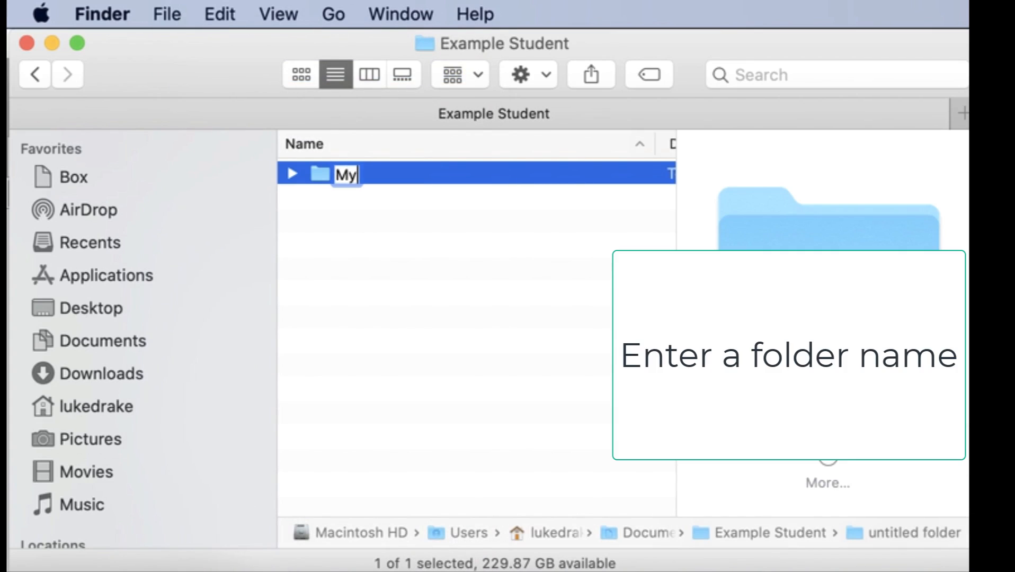
pyautogui.press('BackSpace')
pyautogui.press('BackSpace')
pyautogui.write('LD Cri')
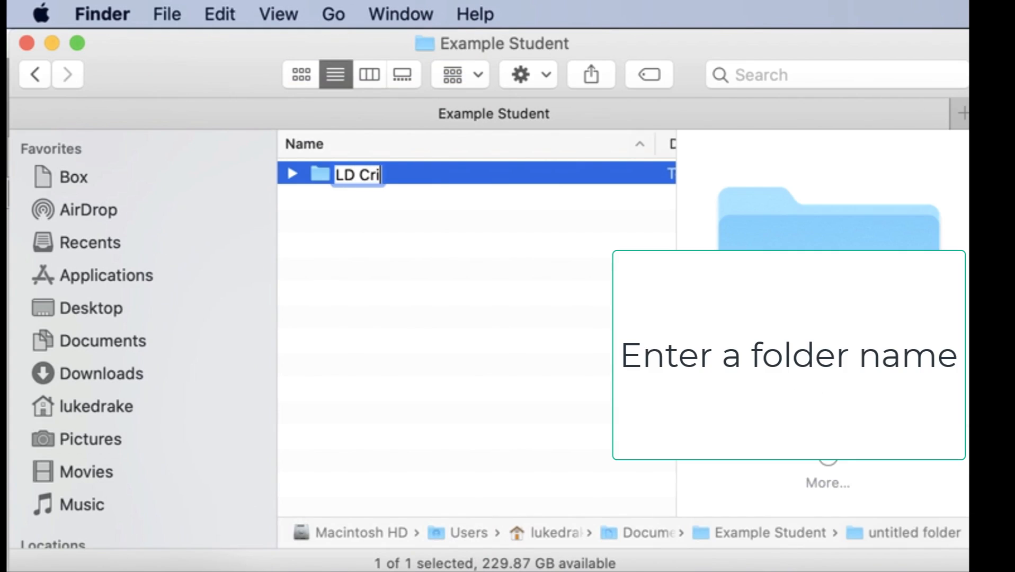
pyautogui.write('tical GIS File')
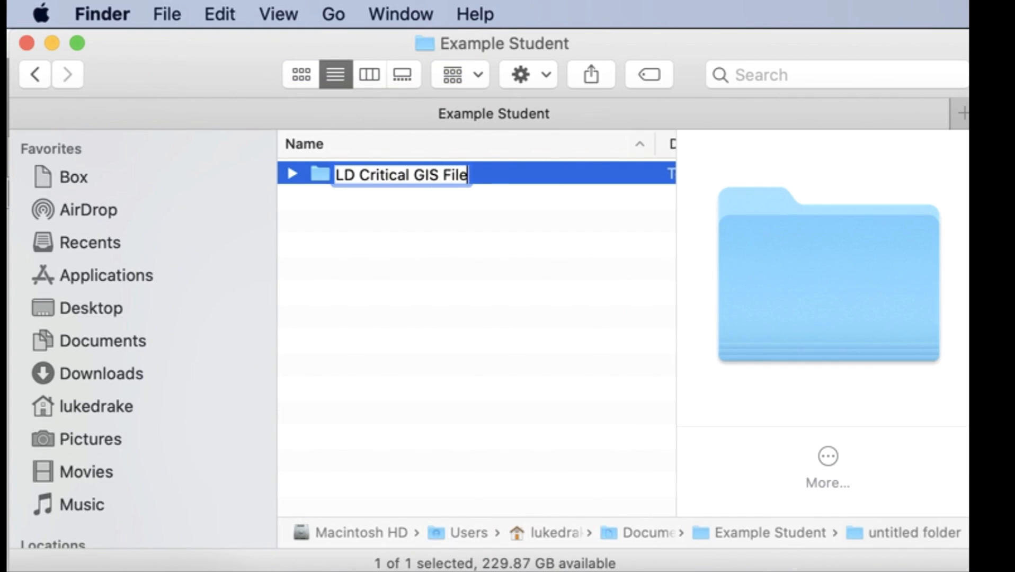
pyautogui.write('s')
pyautogui.press('Return')
pyautogui.click(450, 281)
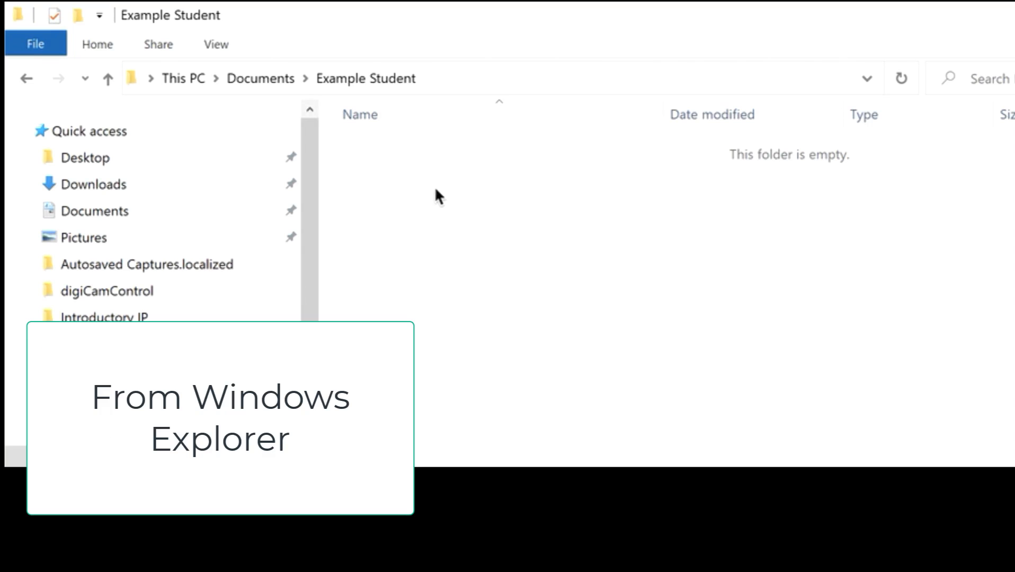
# Step: Switch to Windows File Explorer and create a new folder inside Documents > Example Student
pyautogui.rightClick(450, 178)
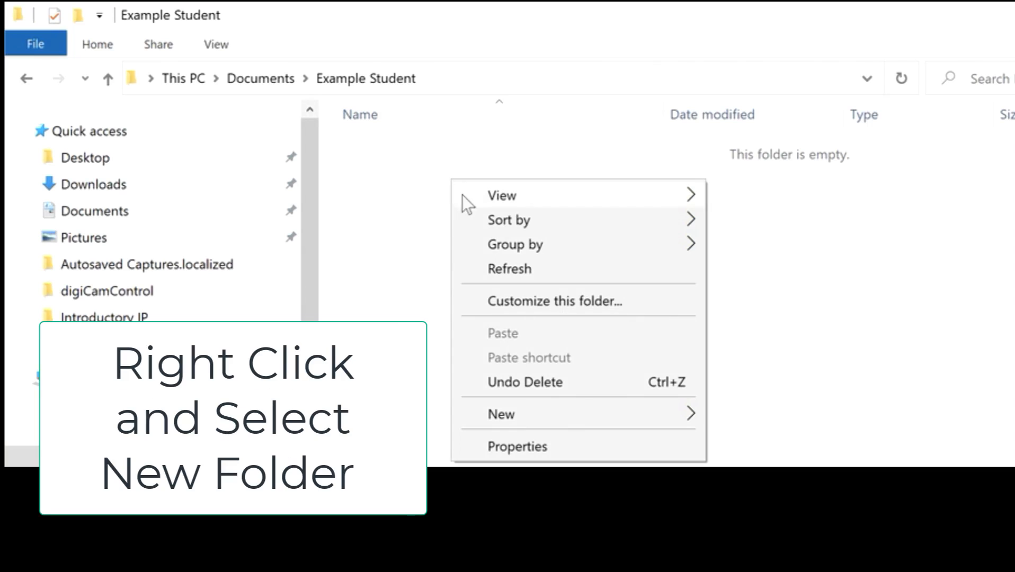
pyautogui.moveTo(660, 421)
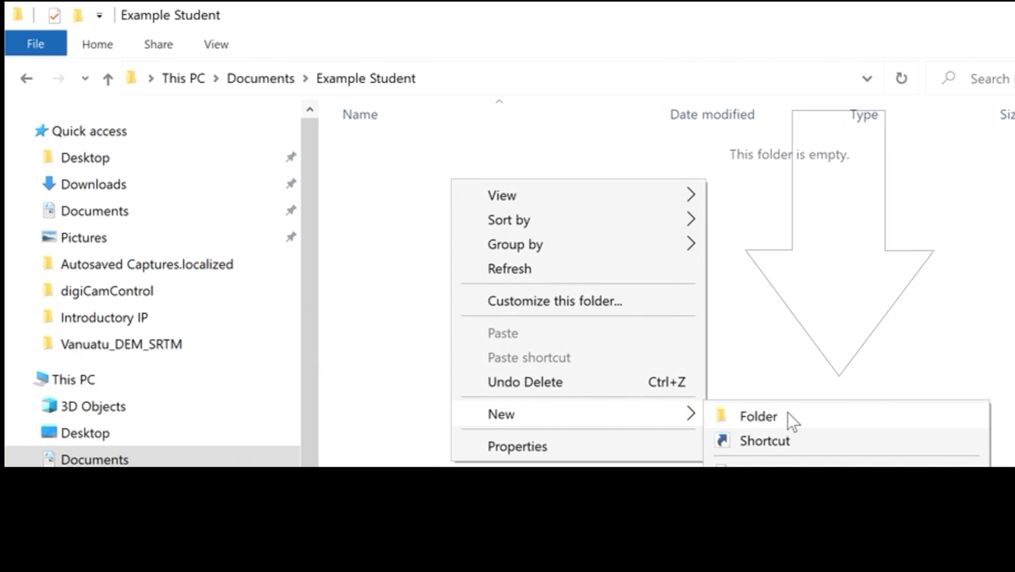
pyautogui.click(778, 387)
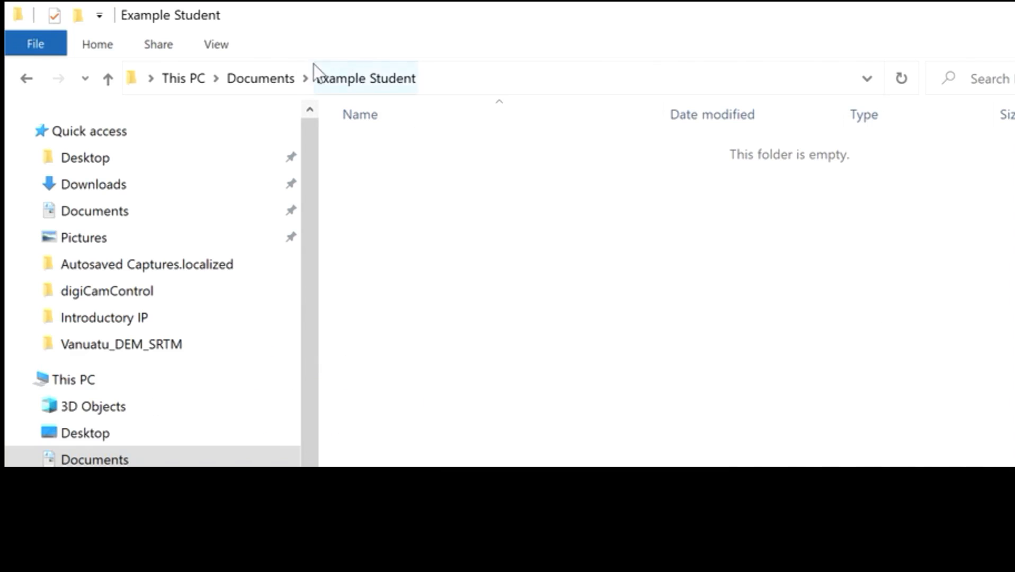
pyautogui.click(95, 44)
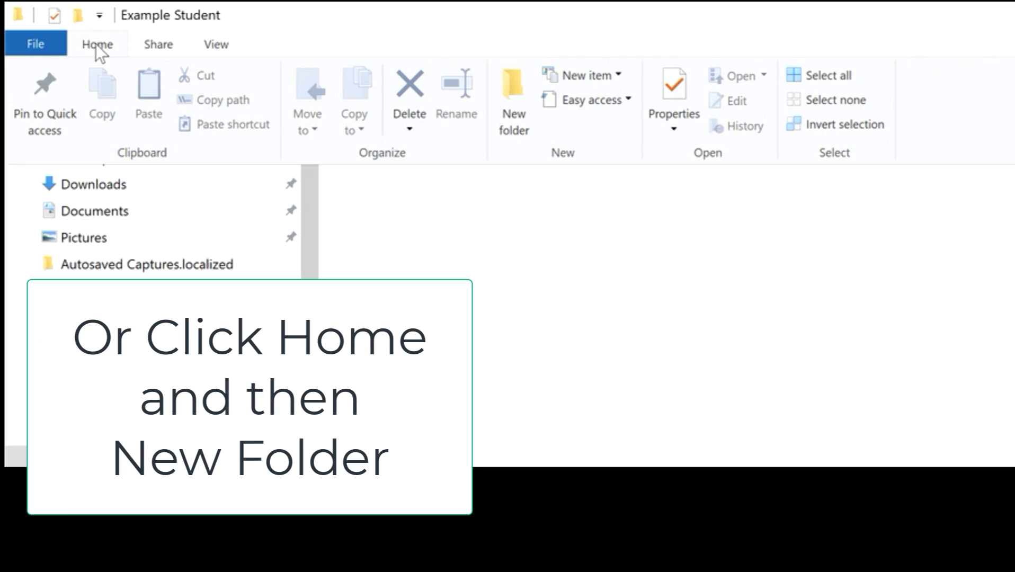
pyautogui.click(529, 110)
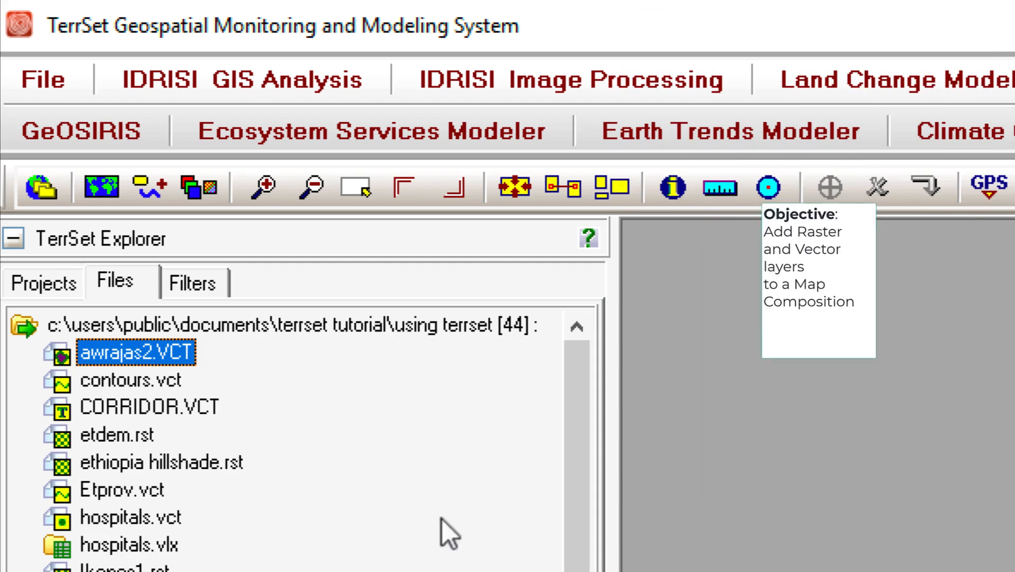
# Step: Switch to TerrSet and display the raster layer sierrandvi with the NDVI palette
pyautogui.click(104, 191)
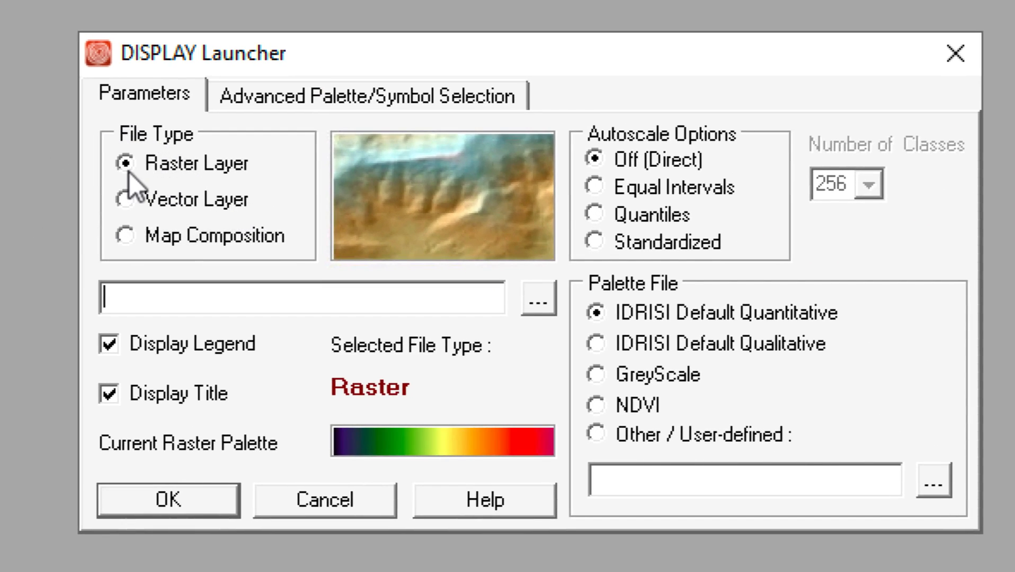
pyautogui.click(548, 296)
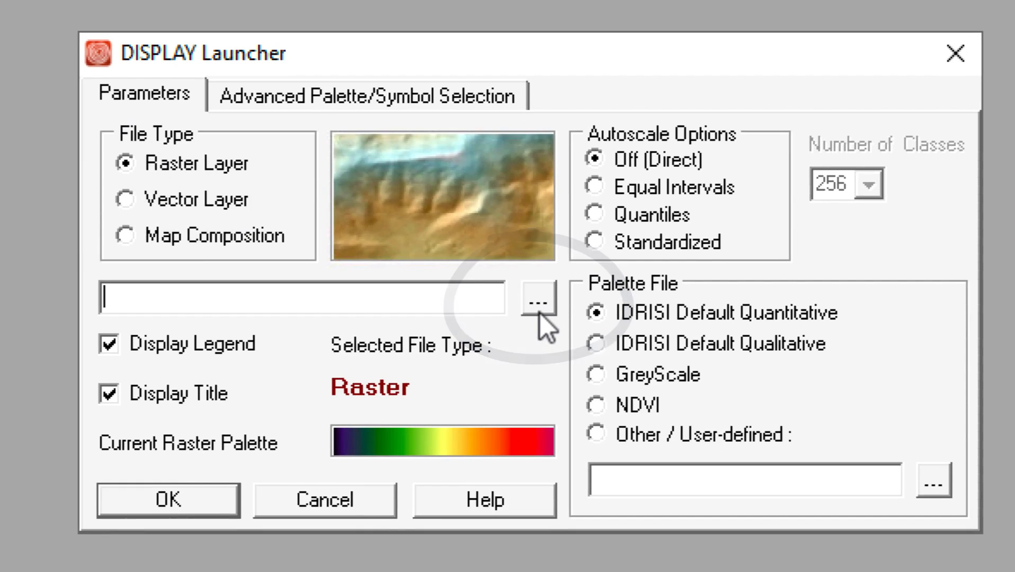
pyautogui.click(538, 310)
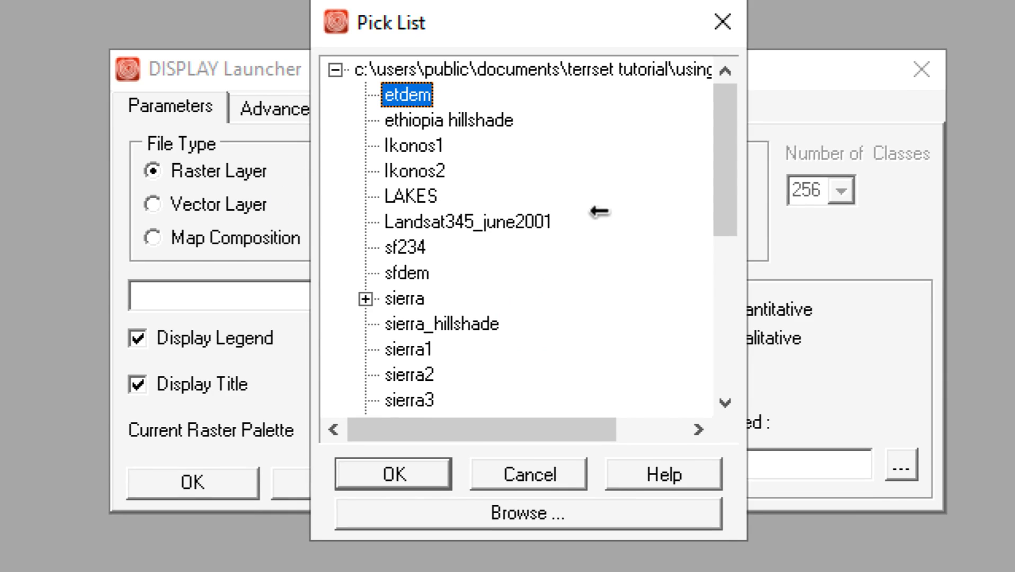
pyautogui.moveTo(729, 179); pyautogui.dragTo(734, 315)
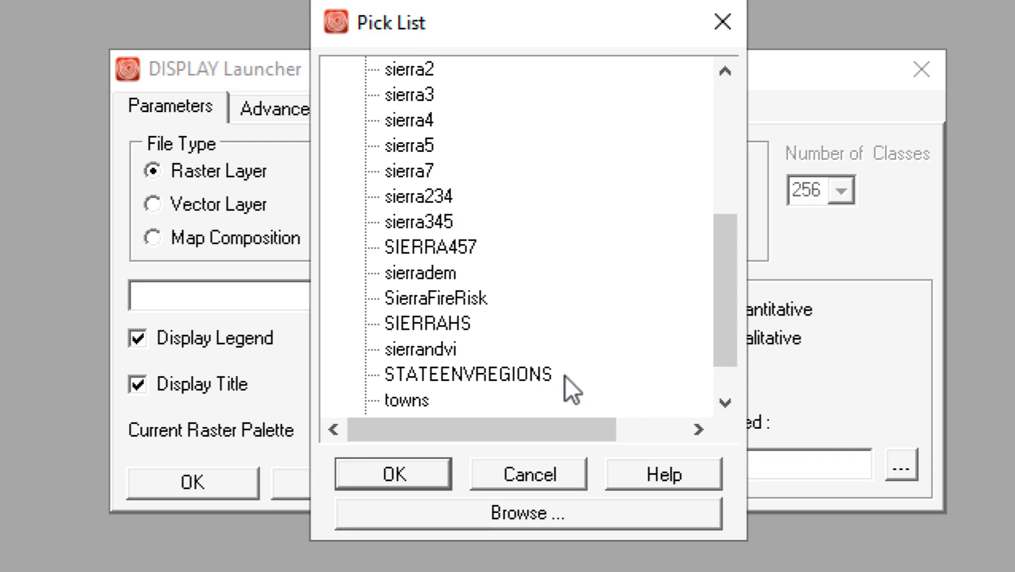
pyautogui.click(440, 356)
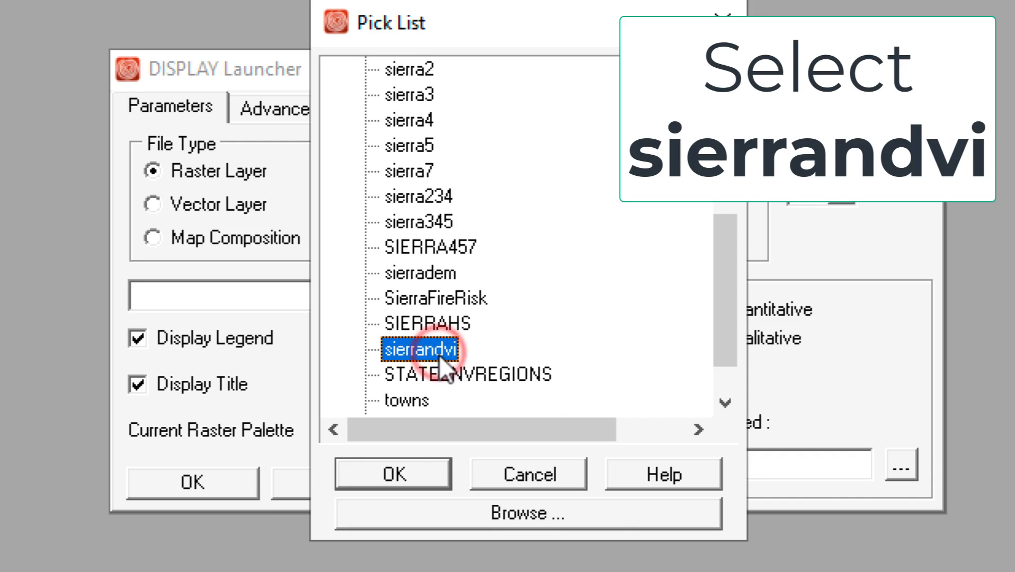
pyautogui.click(426, 477)
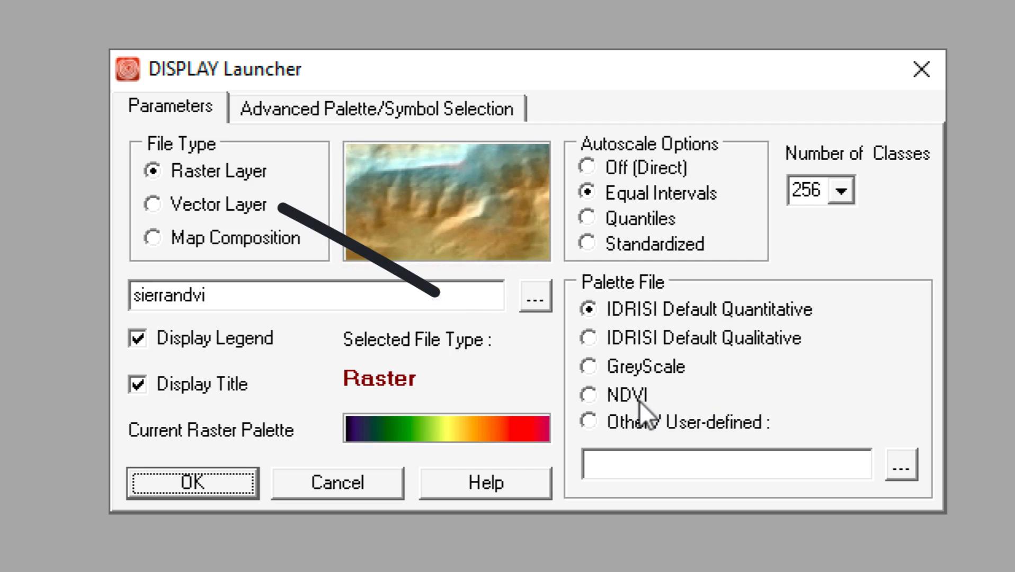
pyautogui.click(586, 396)
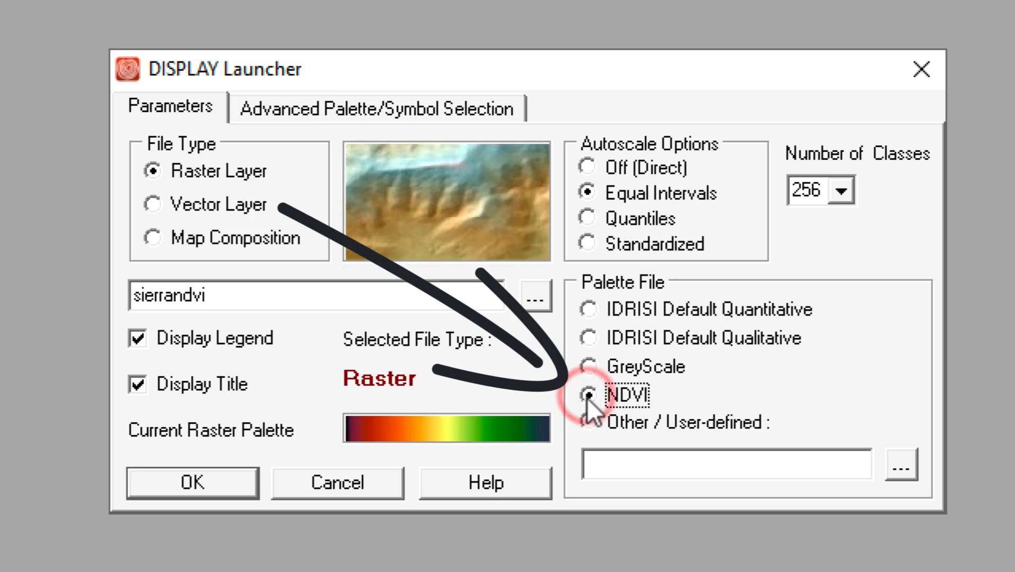
pyautogui.click(237, 487)
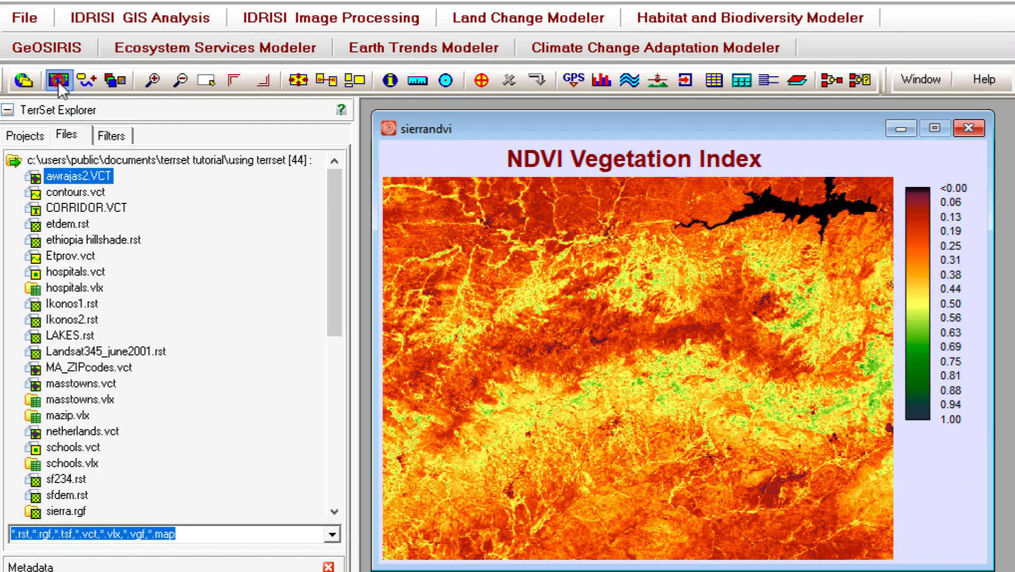
# Step: Start another layer display and choose the vector layer SierraForest as its file
pyautogui.click(59, 81)
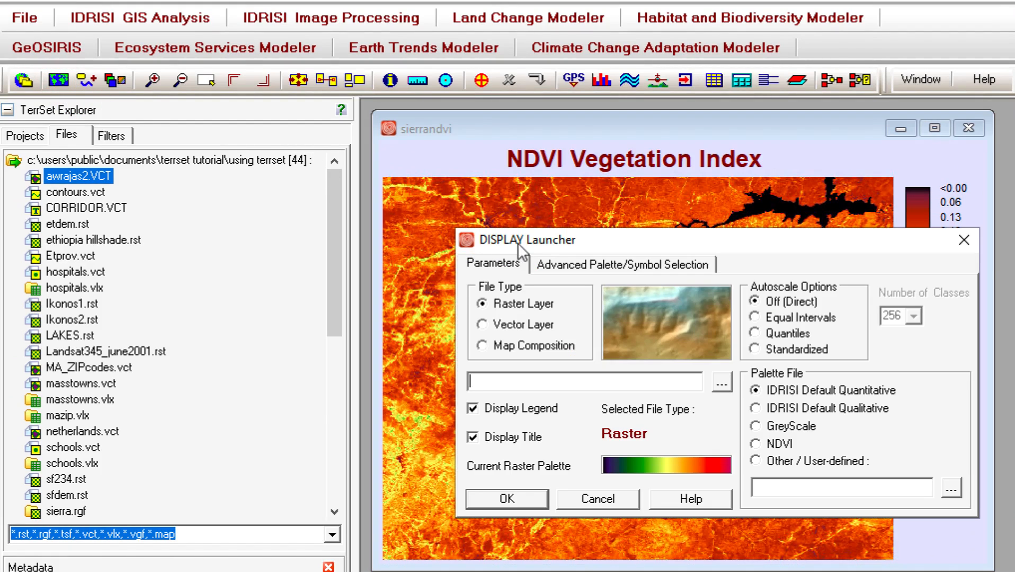
pyautogui.click(543, 324)
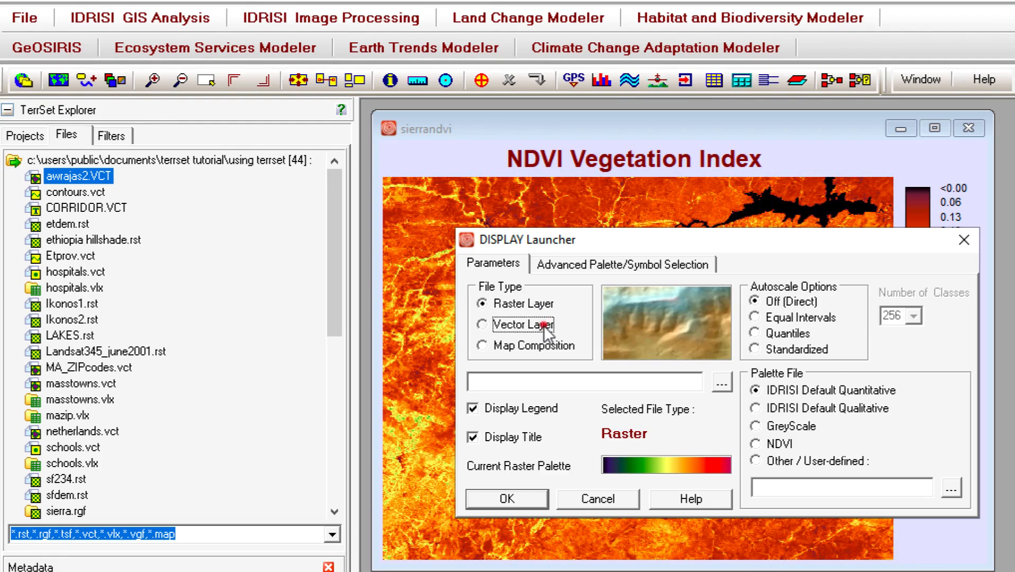
pyautogui.click(723, 382)
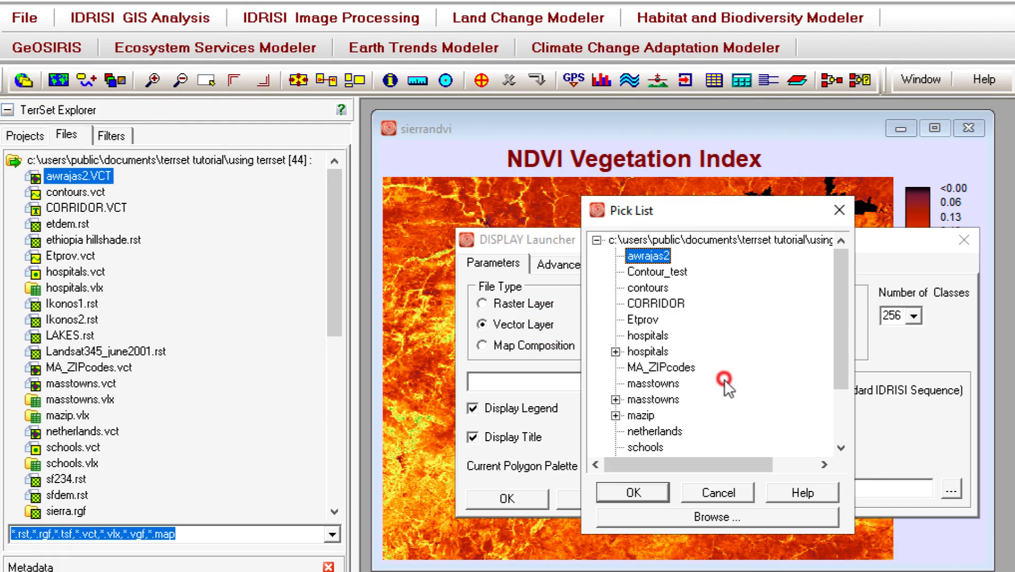
pyautogui.moveTo(838, 314); pyautogui.dragTo(827, 386)
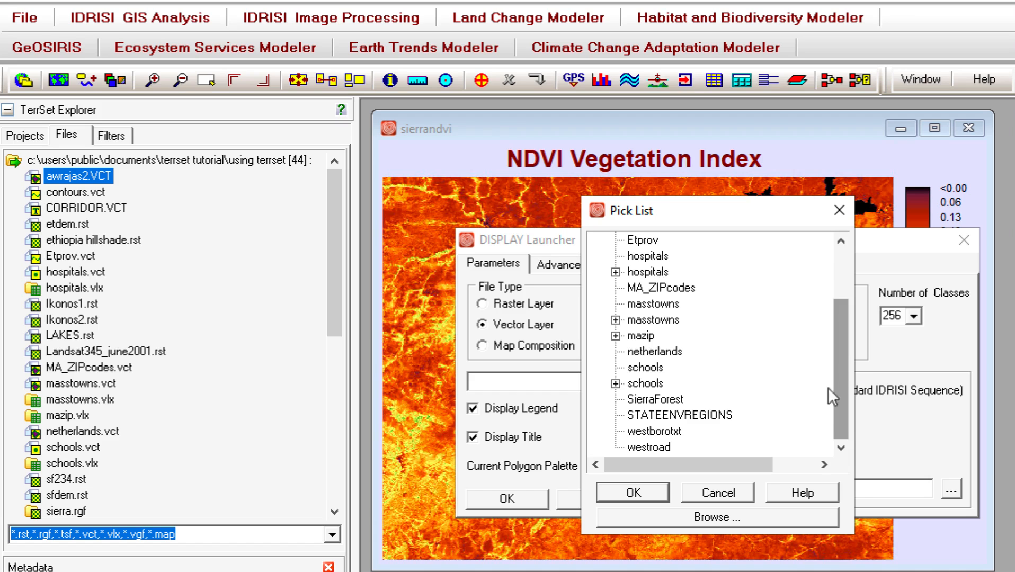
pyautogui.click(679, 400)
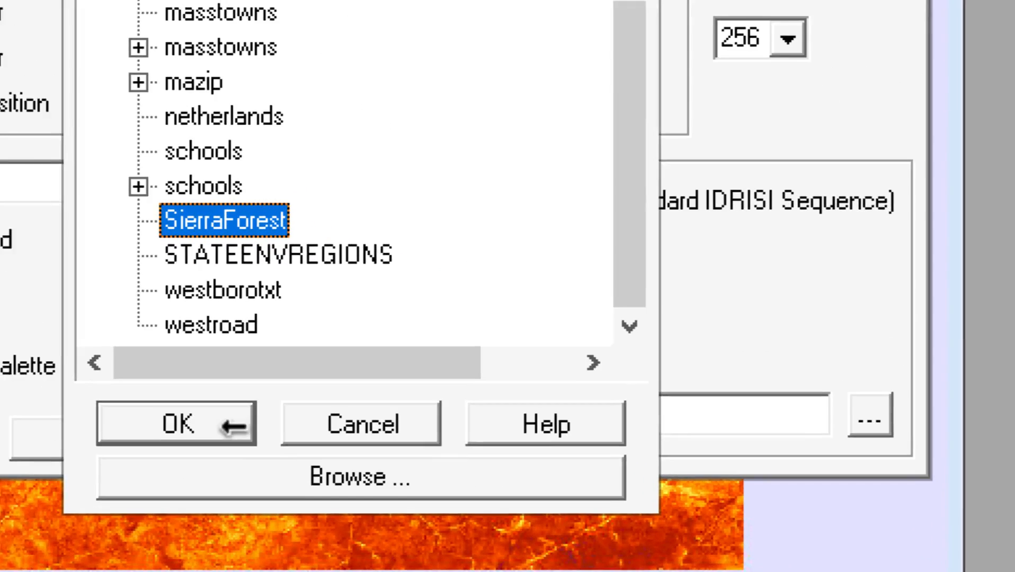
pyautogui.click(233, 426)
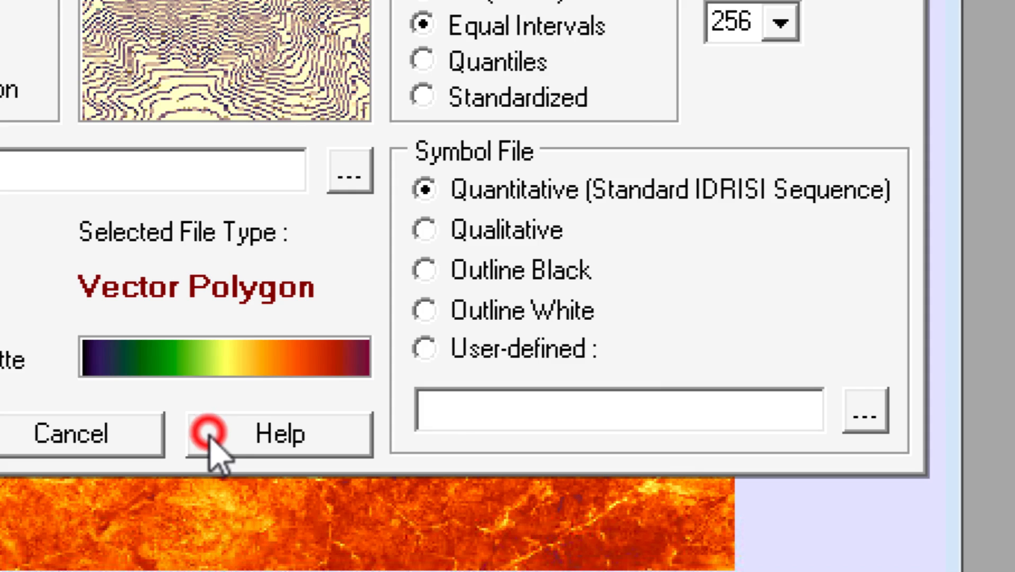
# Step: Display the SierraForest layer with the user-defined symbol file forest
pyautogui.click(685, 357)
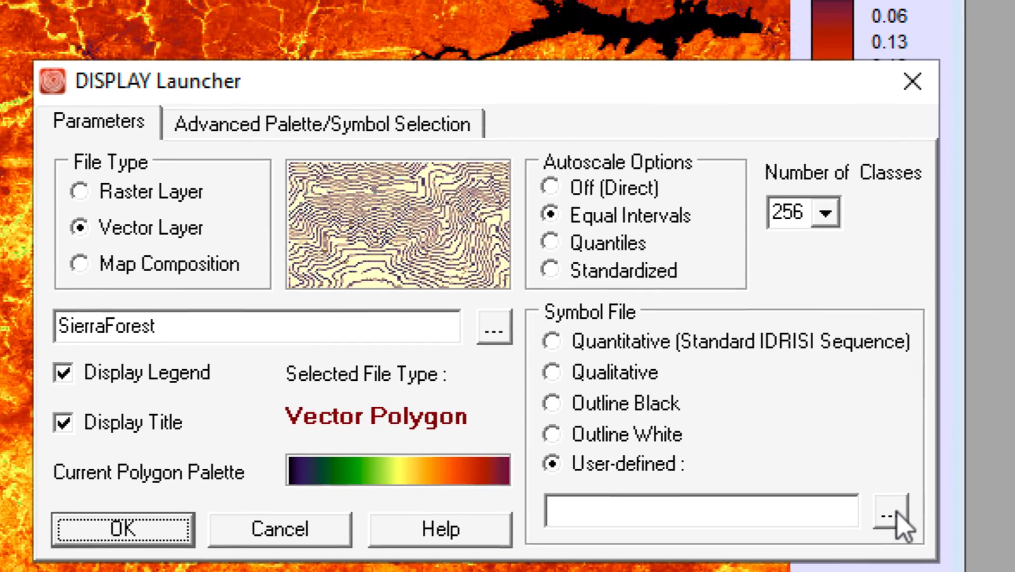
pyautogui.click(895, 509)
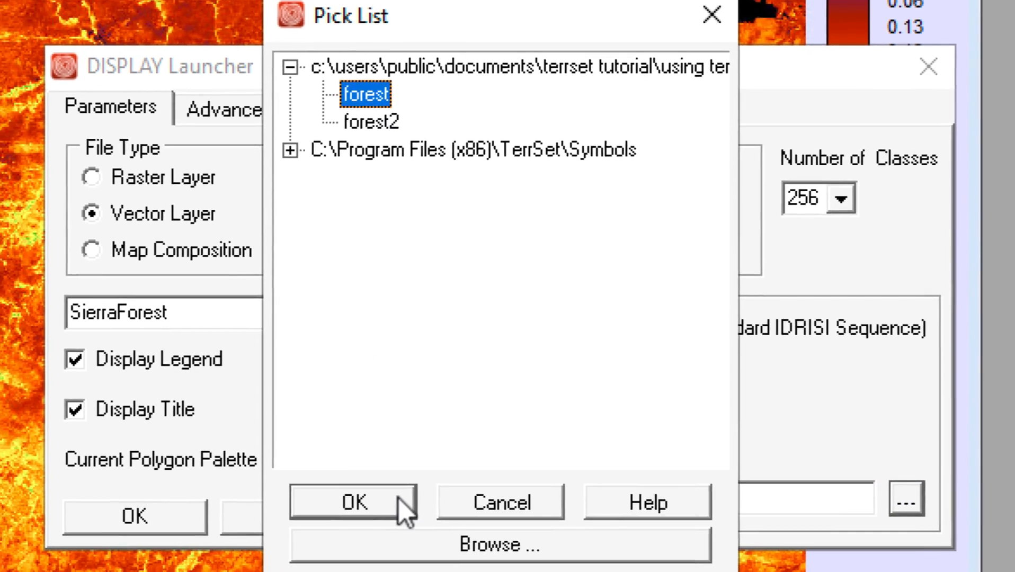
pyautogui.click(386, 518)
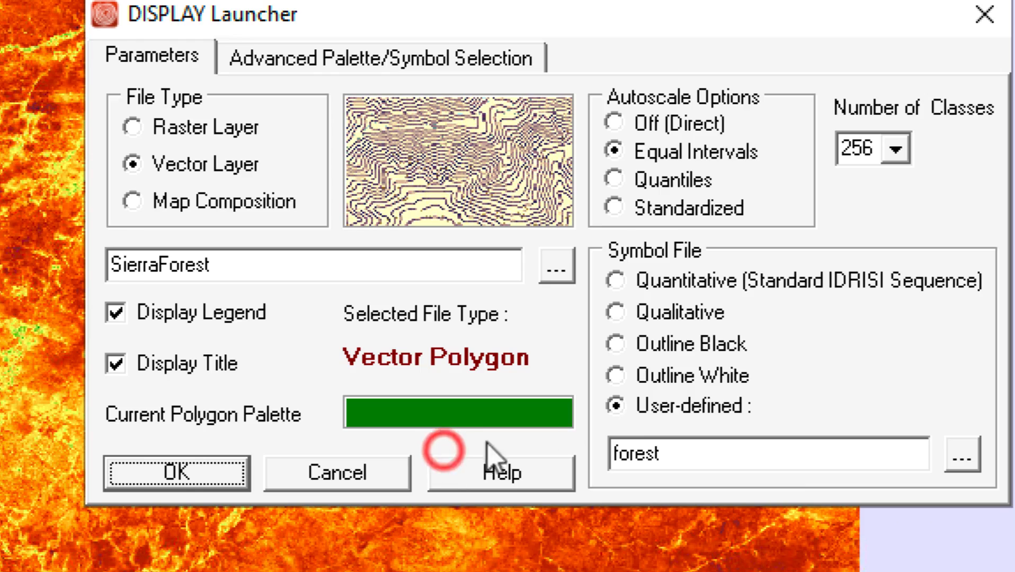
pyautogui.click(222, 476)
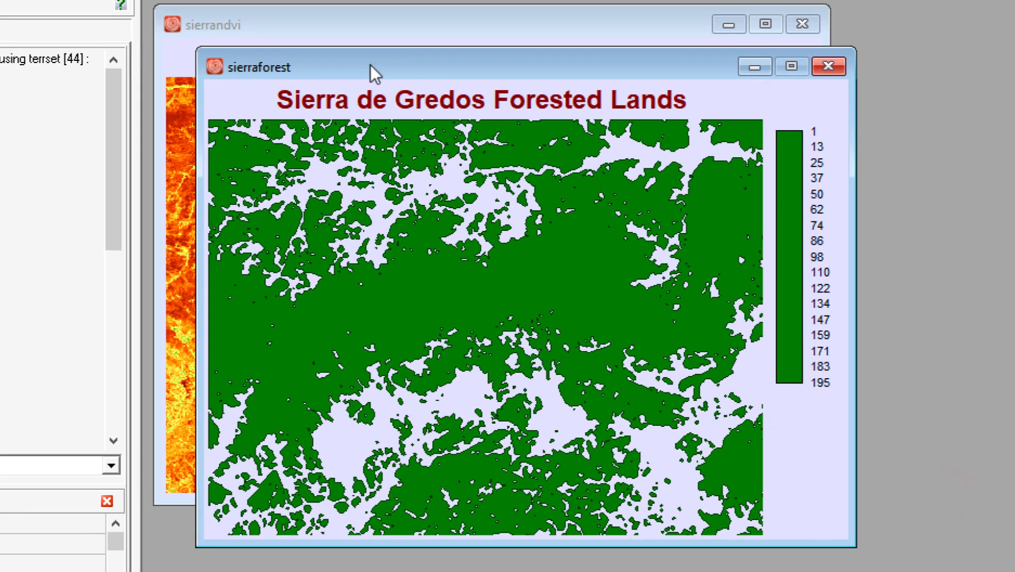
# Step: Move the sierraforest map aside to compare it with the NDVI map, close it, and make the sierrandvi map active
pyautogui.moveTo(370, 65); pyautogui.dragTo(549, 123)
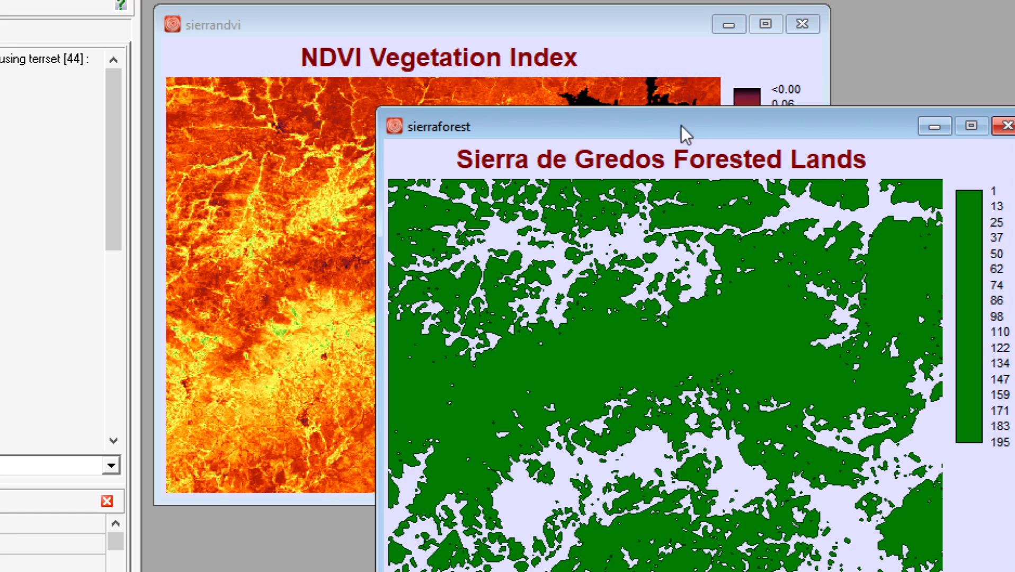
pyautogui.click(1006, 126)
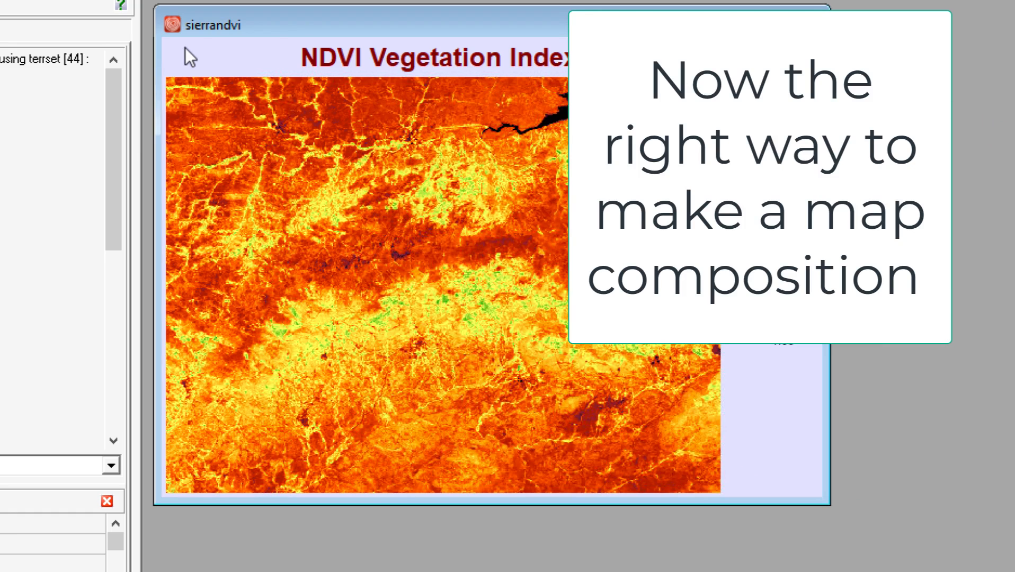
pyautogui.click(262, 28)
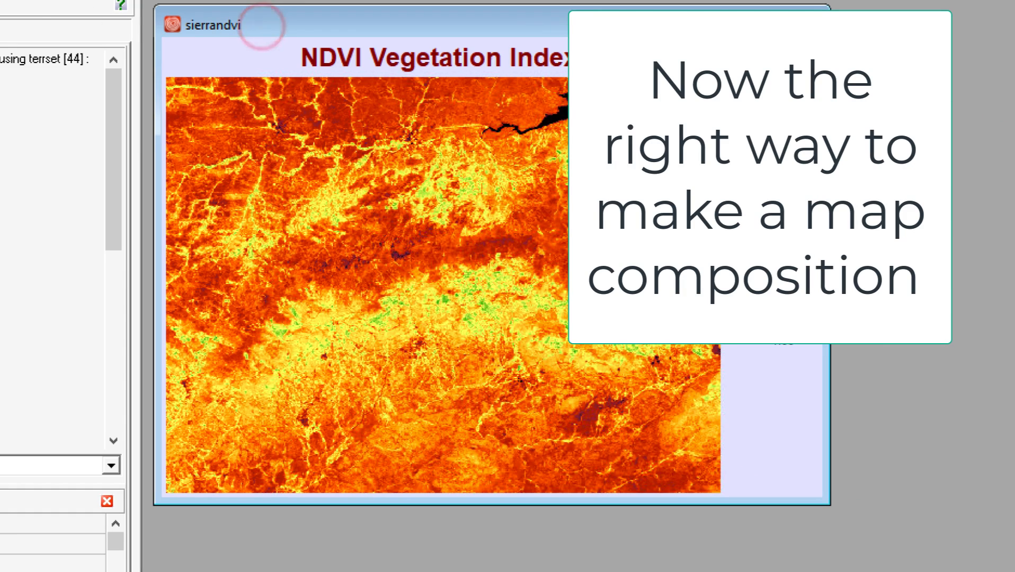
pyautogui.click(279, 21)
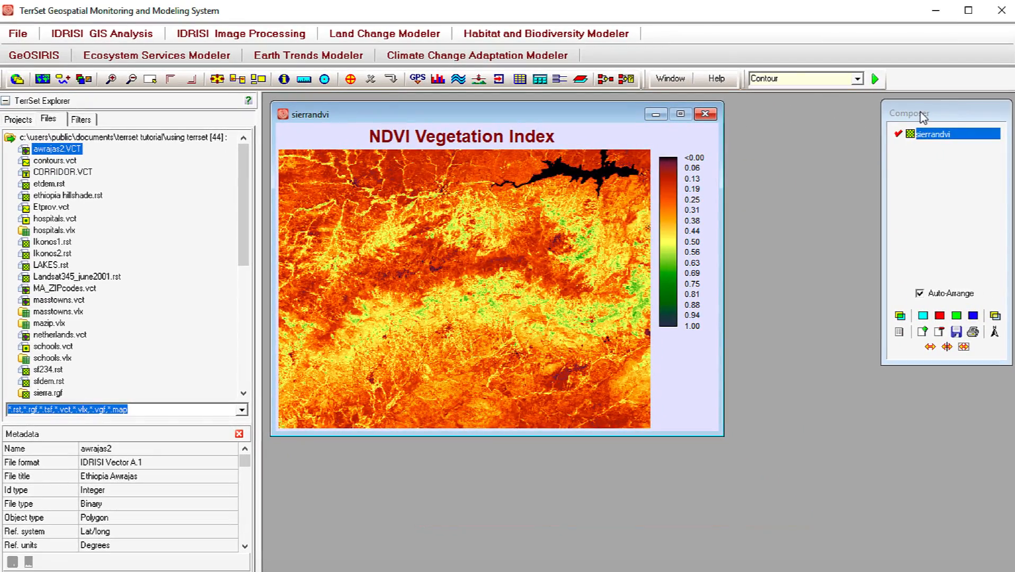
# Step: Start adding a vector layer to the sierrandvi composition and choose SierraForest as its file
pyautogui.click(955, 114)
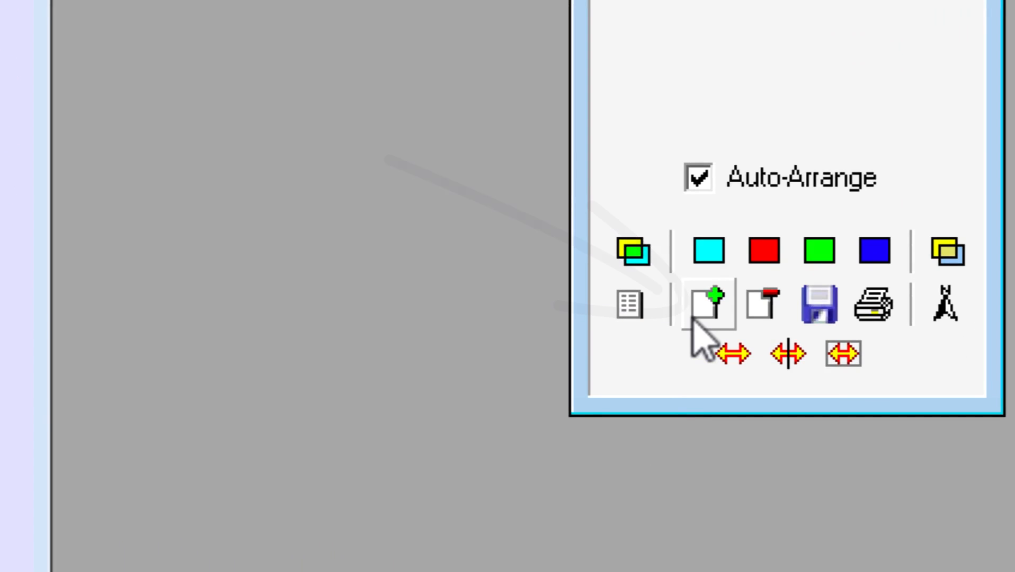
pyautogui.click(692, 317)
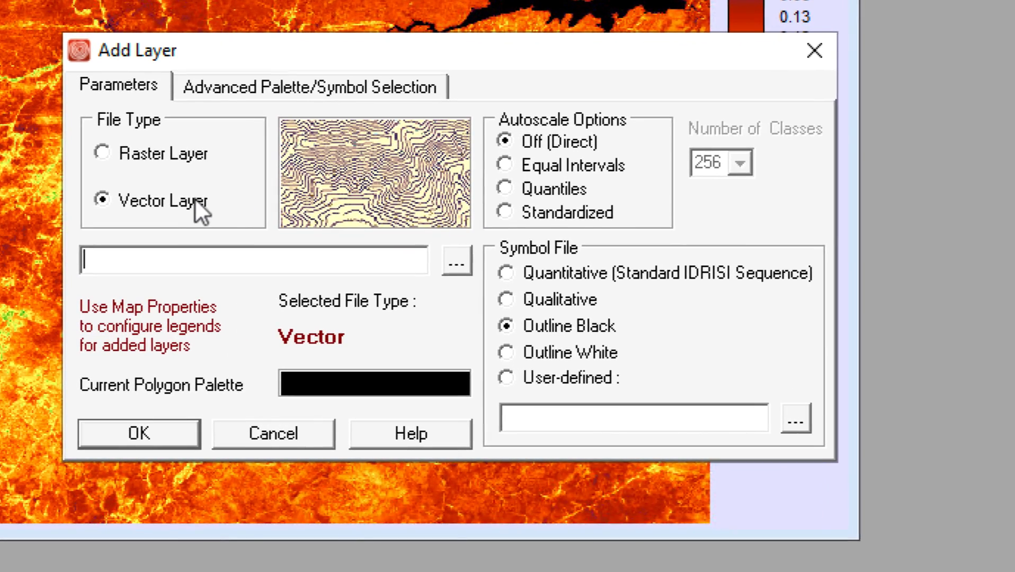
pyautogui.click(186, 200)
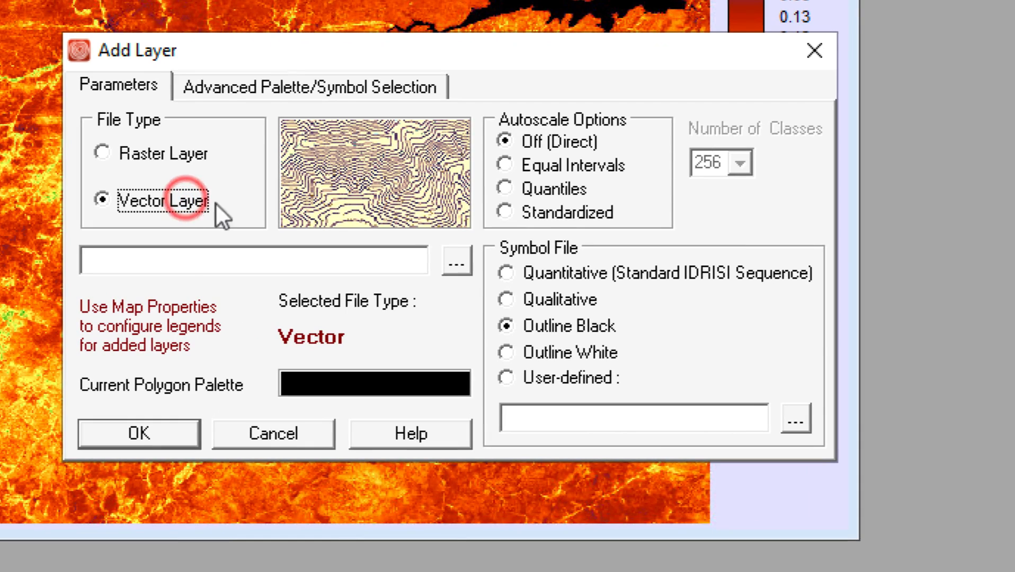
pyautogui.click(456, 261)
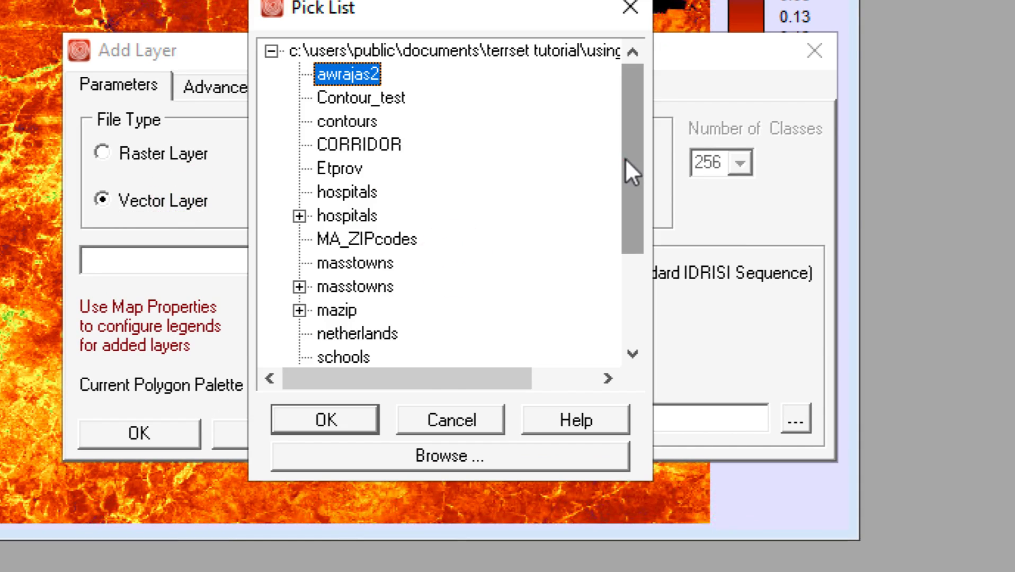
pyautogui.moveTo(630, 156); pyautogui.dragTo(638, 260)
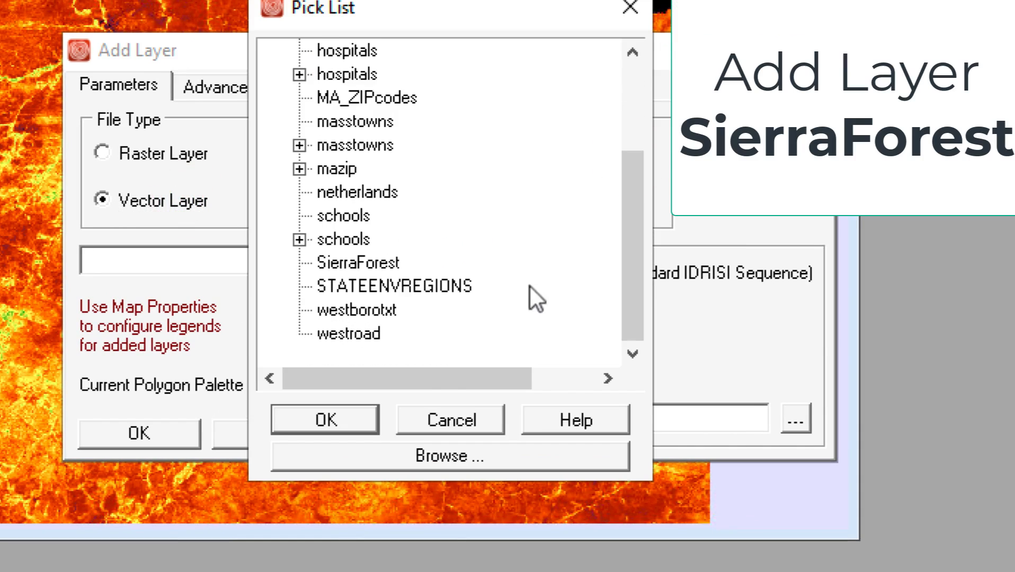
pyautogui.click(376, 260)
pyautogui.click(349, 424)
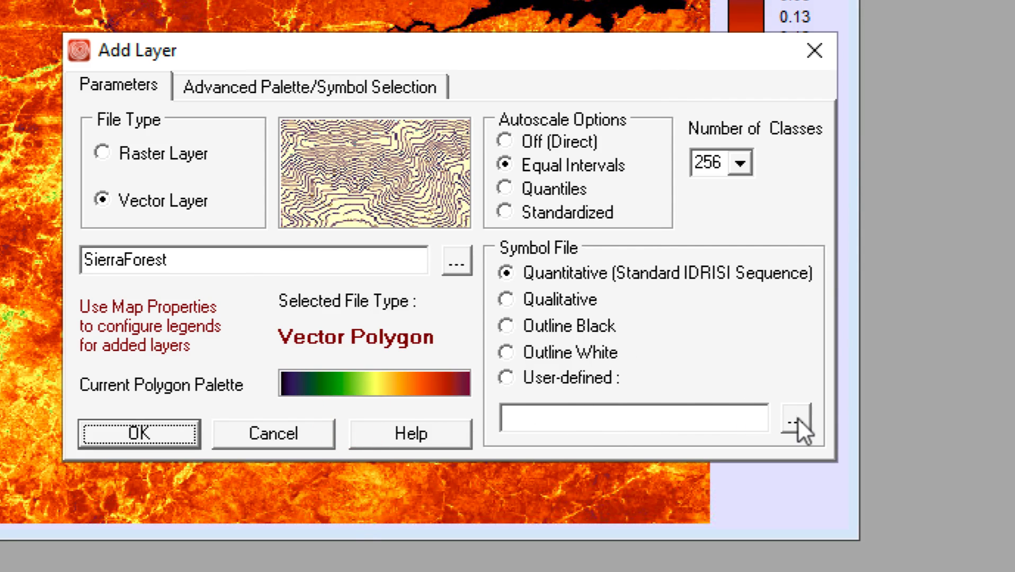
# Step: Assign the user-defined symbol file forest and add the SierraForest layer to the map
pyautogui.click(796, 419)
pyautogui.click(349, 76)
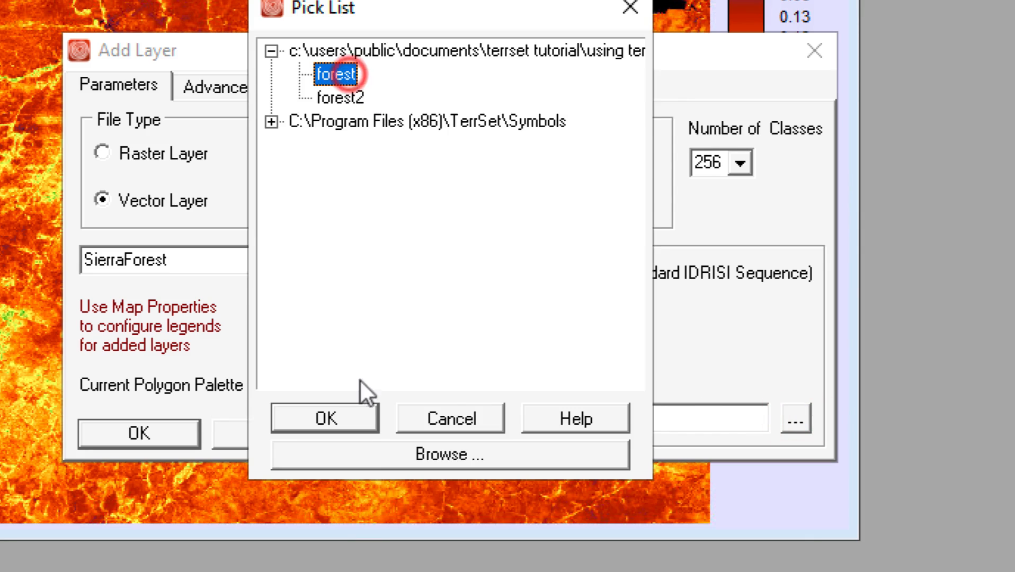
pyautogui.click(357, 416)
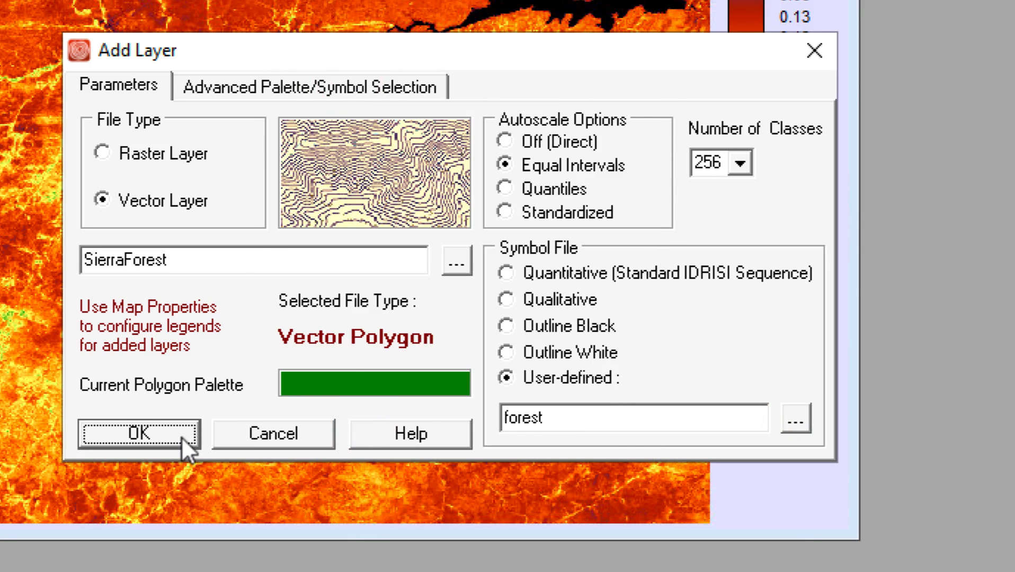
pyautogui.click(181, 436)
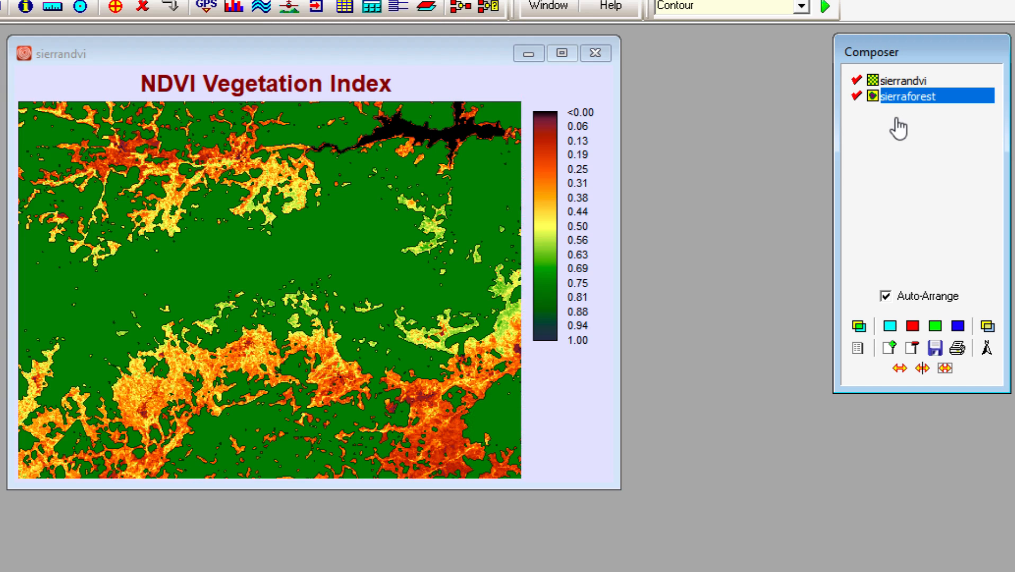
# Step: Hide and show the sierraforest and sierrandvi layers in turn to compare what each contributes to the map
pyautogui.click(856, 96)
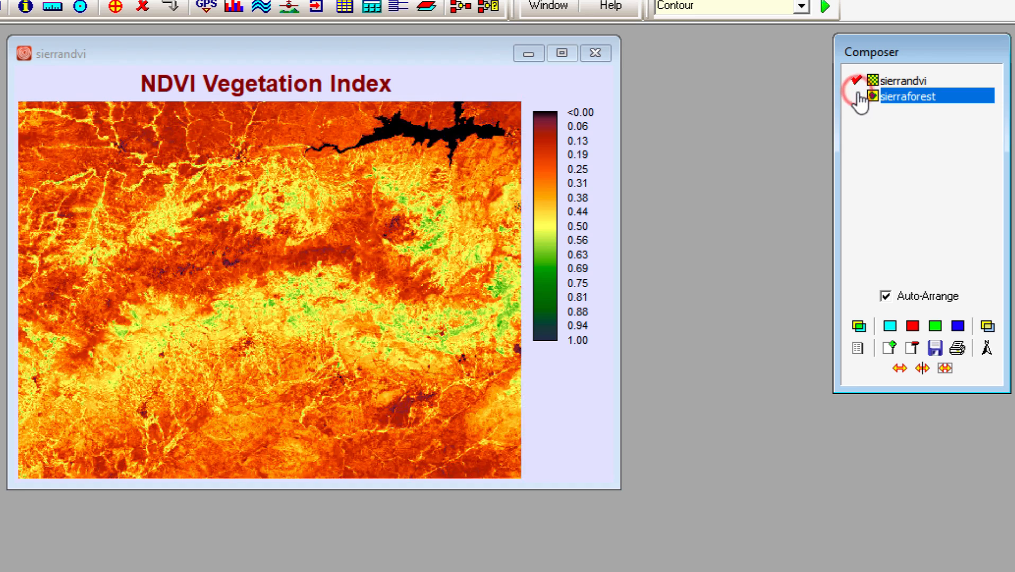
pyautogui.click(856, 96)
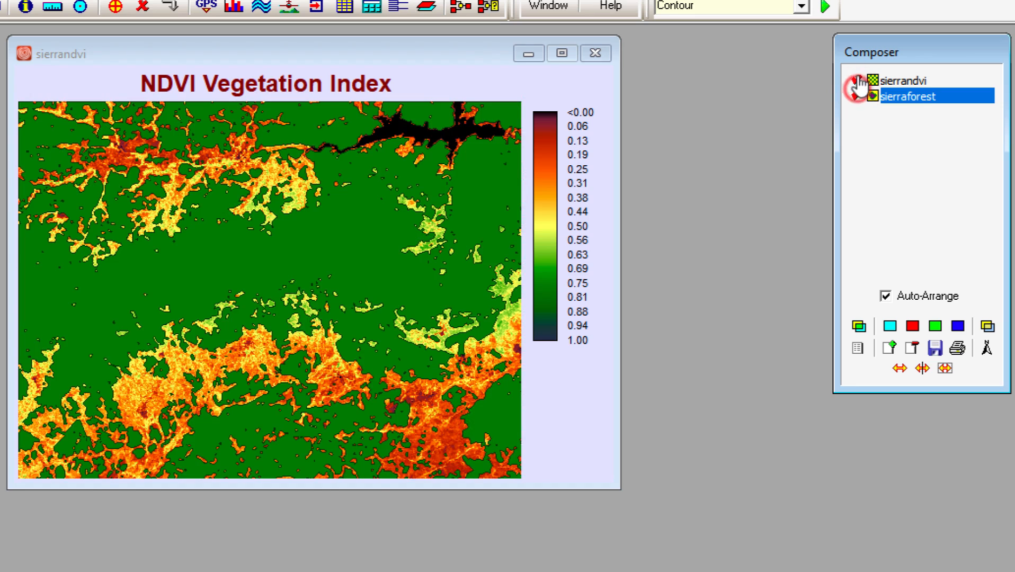
pyautogui.click(856, 80)
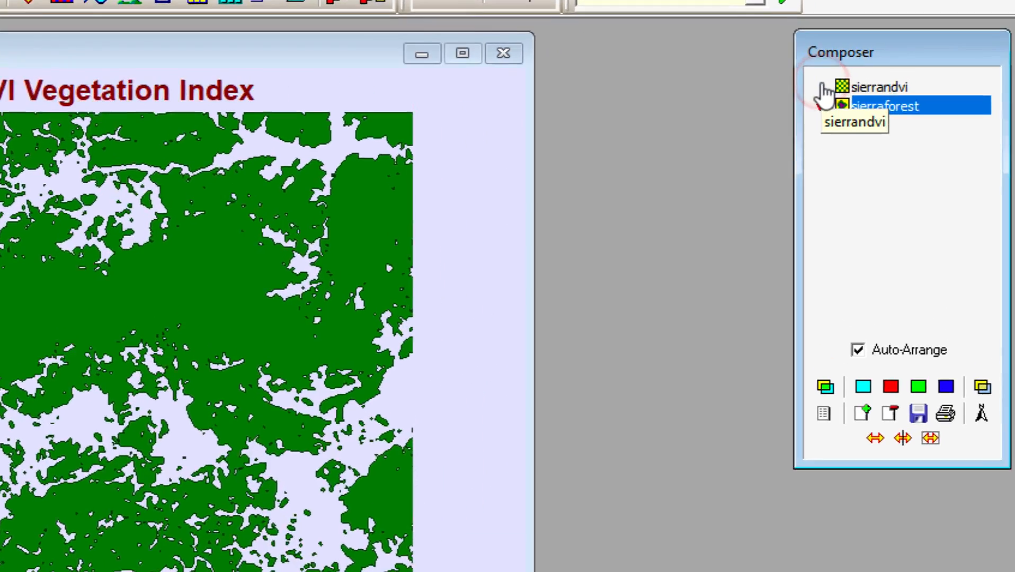
pyautogui.click(856, 79)
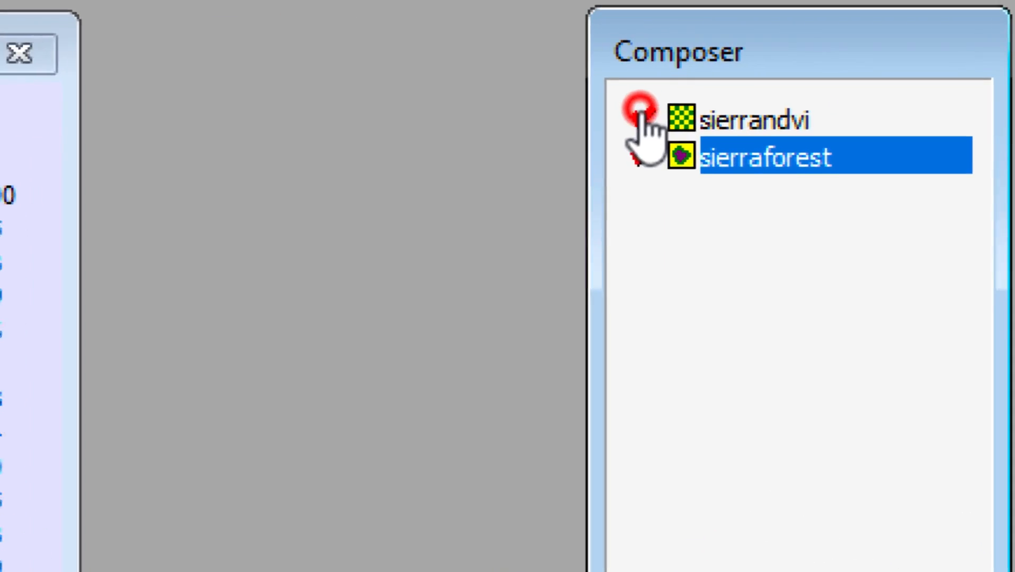
pyautogui.click(618, 154)
pyautogui.click(618, 154)
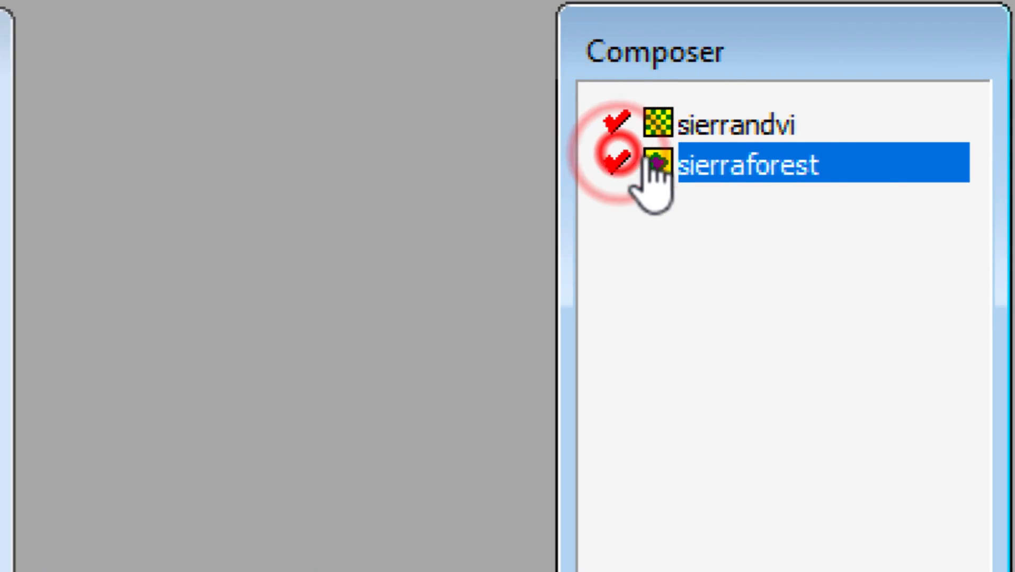
# Step: Highlight the sierrandvi and sierraforest layers alternately in the Composer list
pyautogui.click(834, 117)
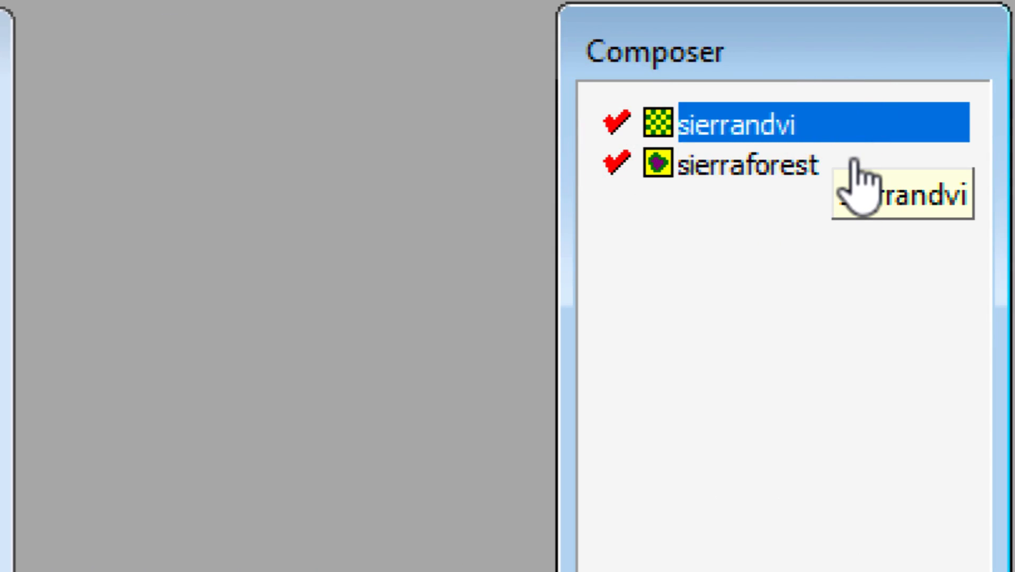
pyautogui.click(834, 162)
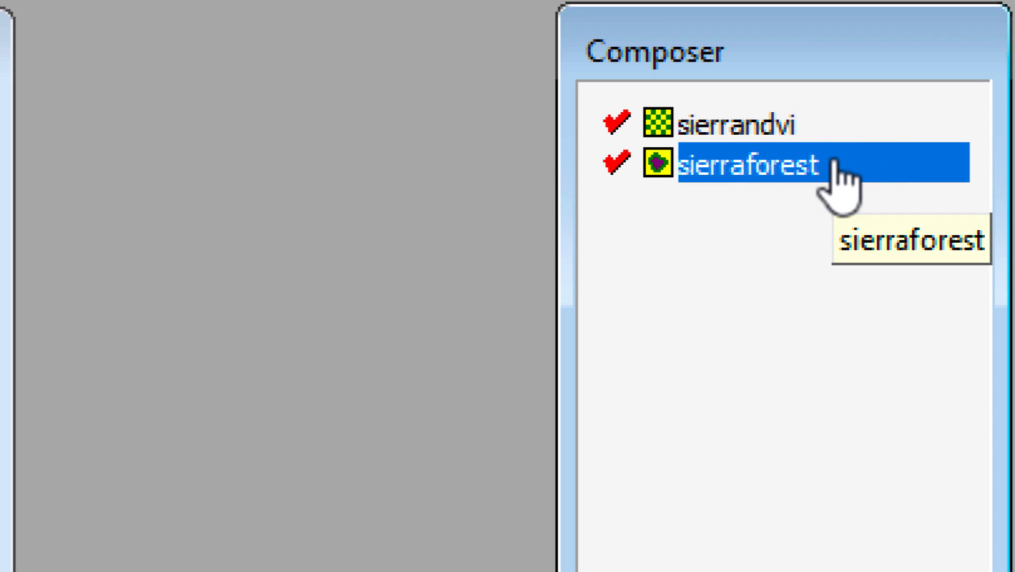
pyautogui.click(817, 126)
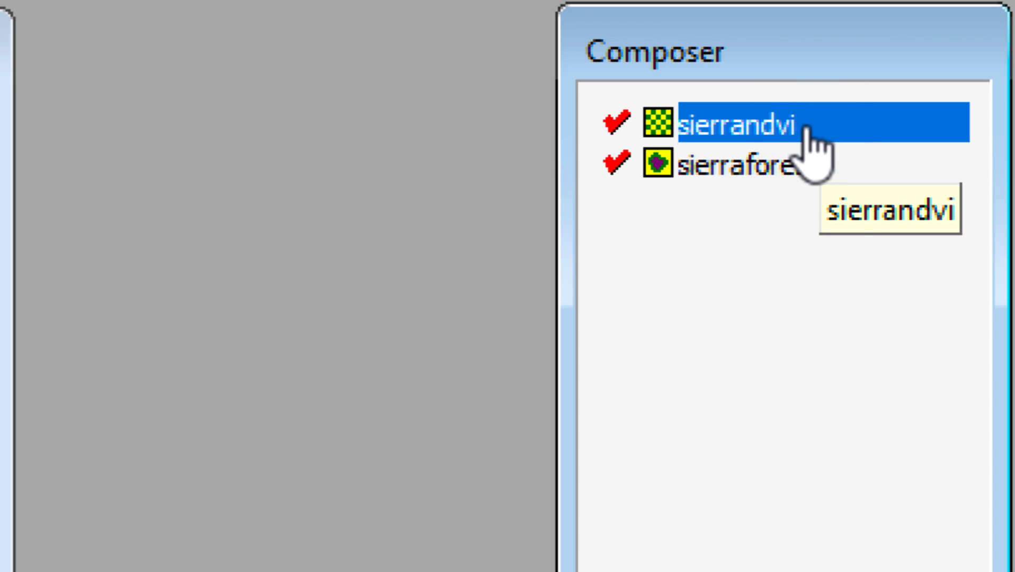
# Step: Change the sierraforest layer's symbols to a uniform blue x Stripe pattern through its layer properties
pyautogui.click(835, 159)
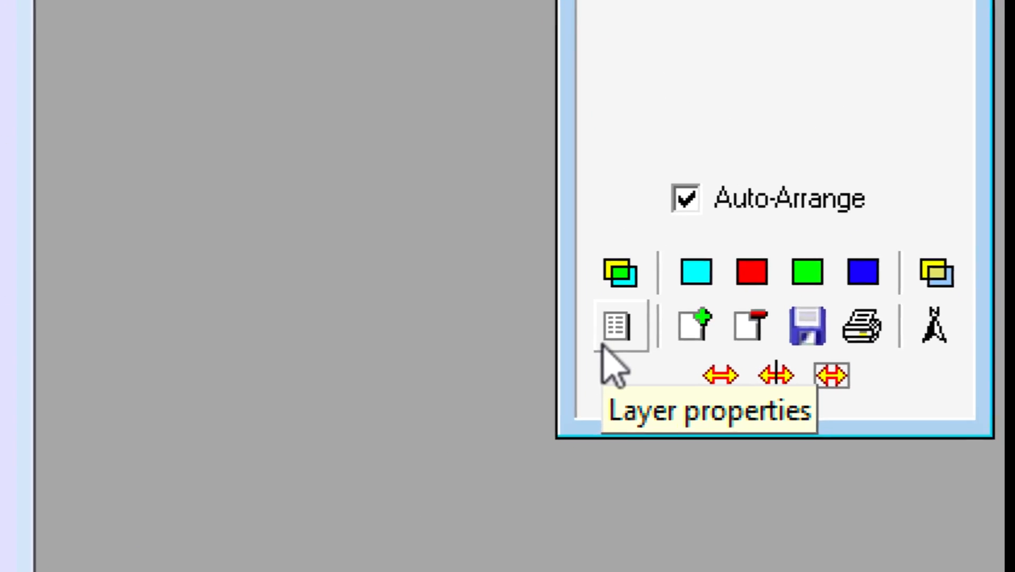
pyautogui.click(616, 334)
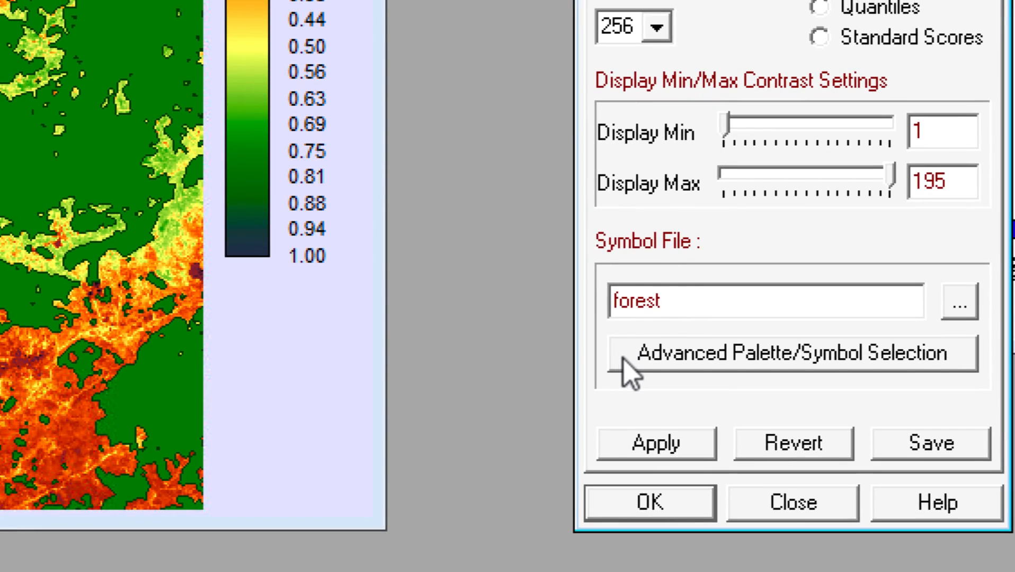
pyautogui.click(794, 354)
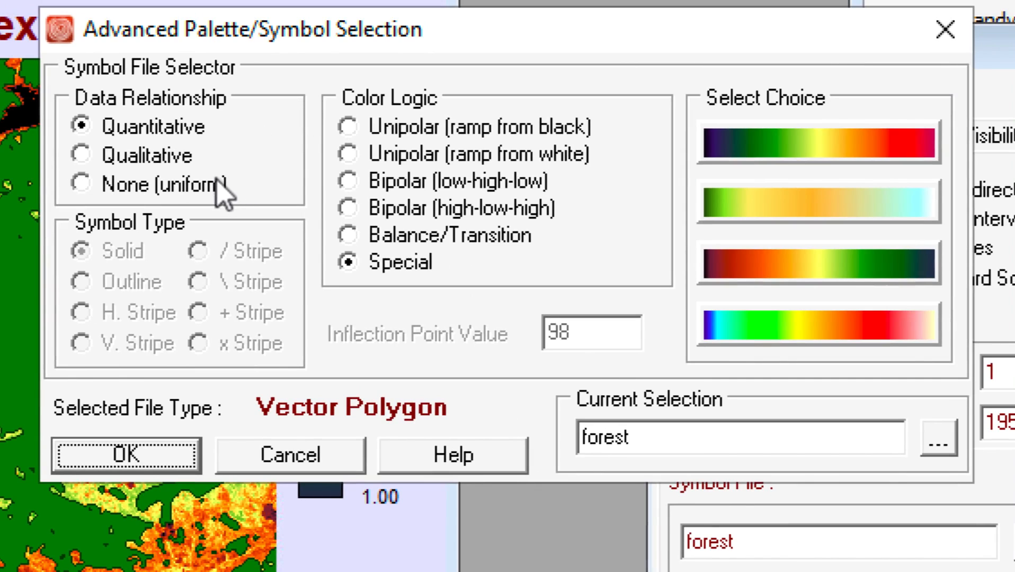
pyautogui.click(81, 183)
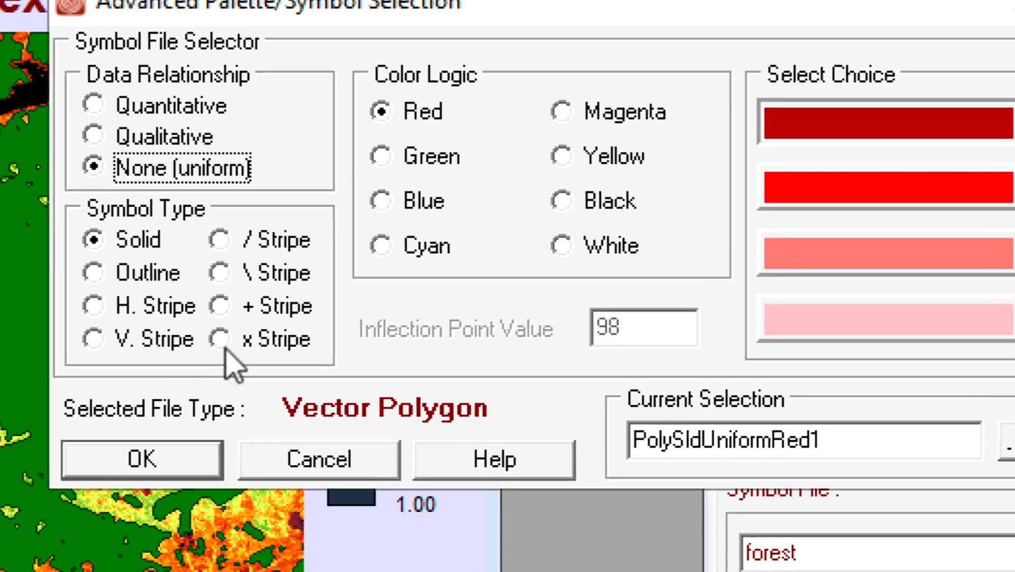
pyautogui.click(198, 342)
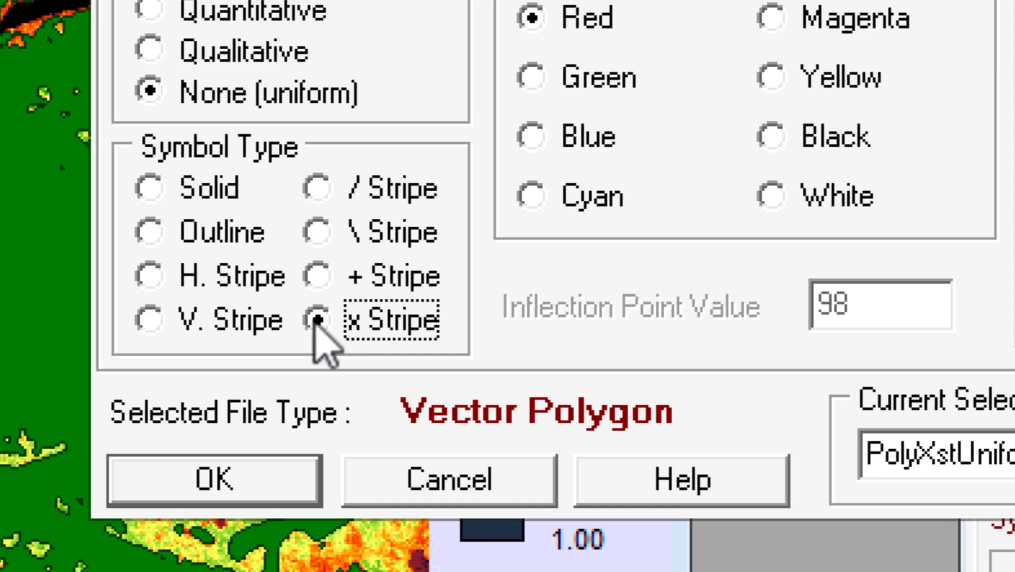
pyautogui.click(532, 139)
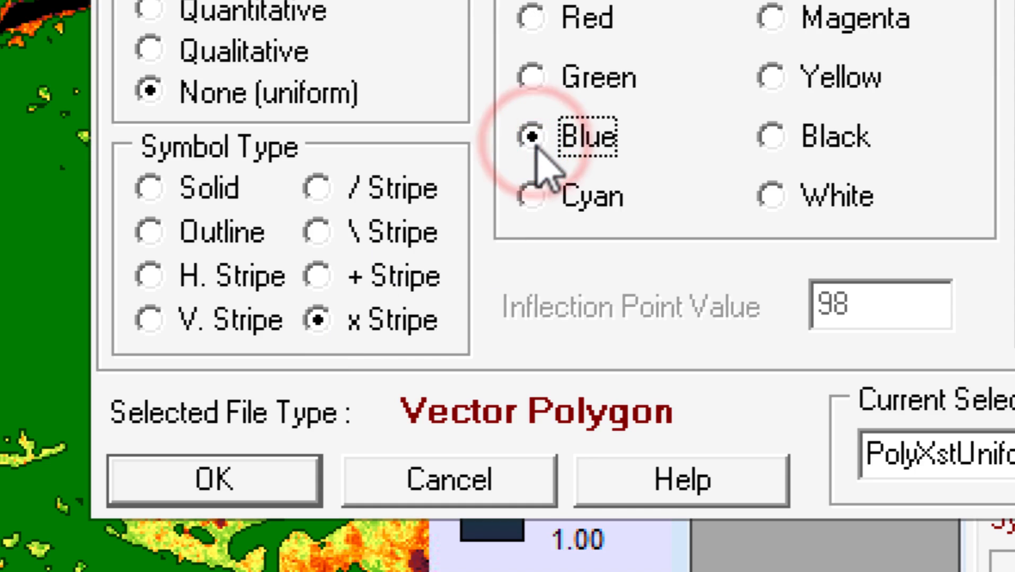
pyautogui.click(268, 473)
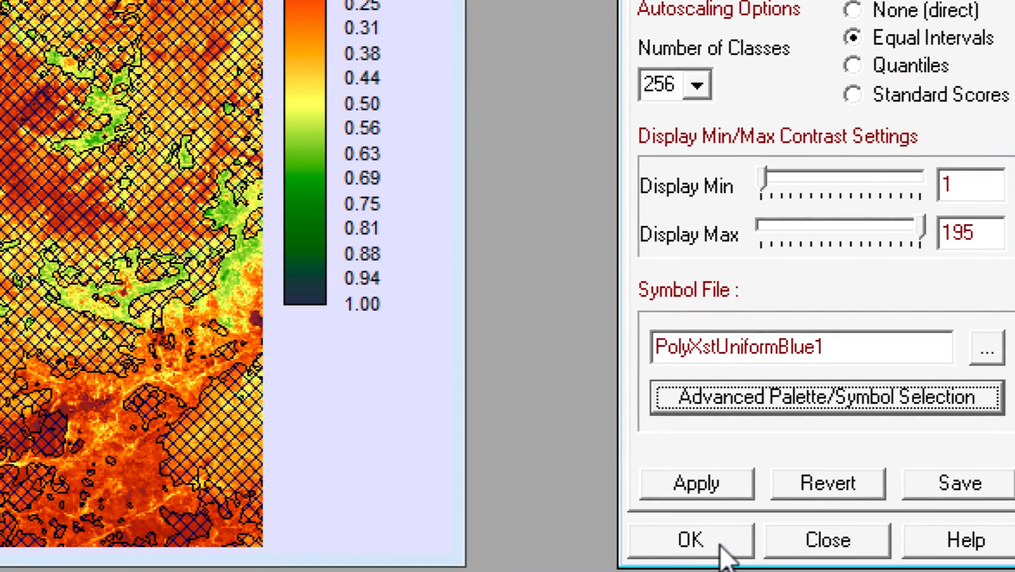
pyautogui.click(735, 551)
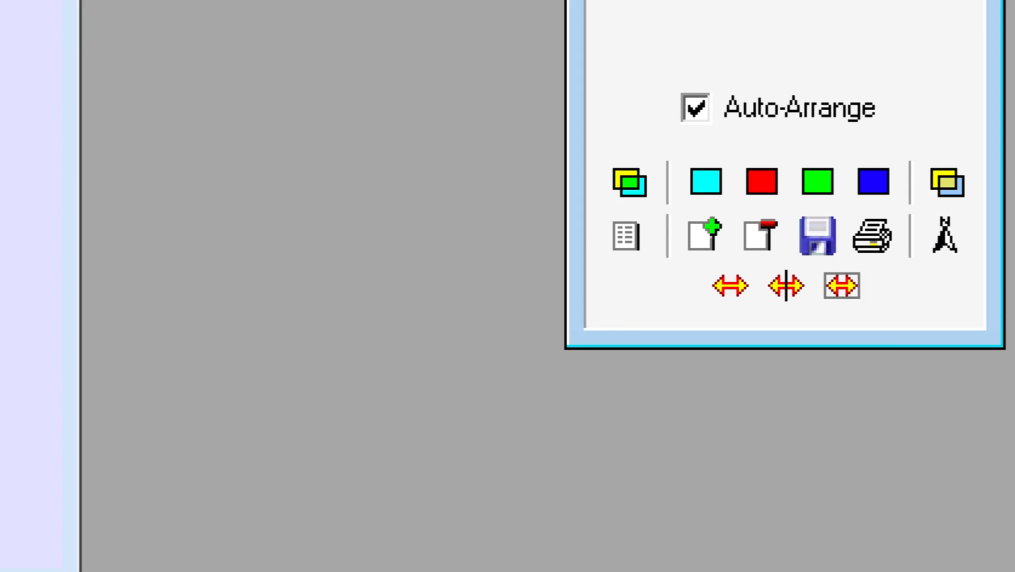
# Step: Put the author's full name and a hyphen before "NDVI Vegetation Index" in the map title and apply it
pyautogui.moveTo(895, 0); pyautogui.dragTo(688, 0)
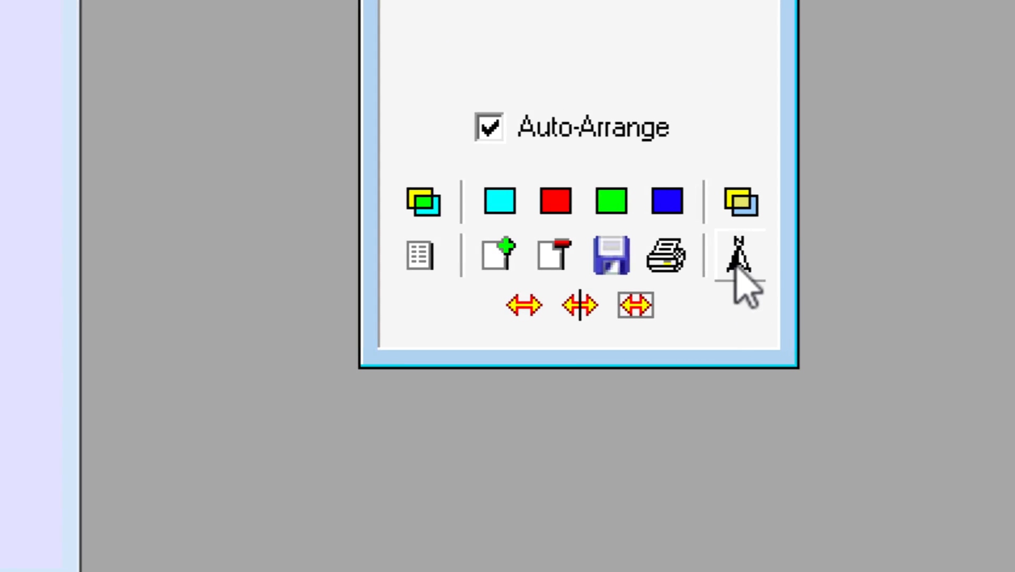
pyautogui.click(737, 268)
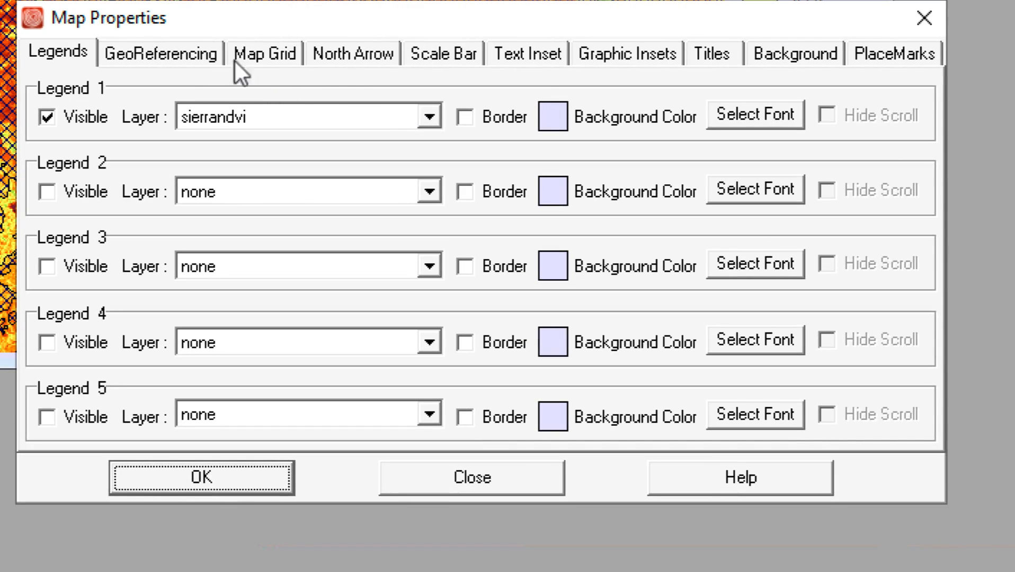
pyautogui.click(730, 59)
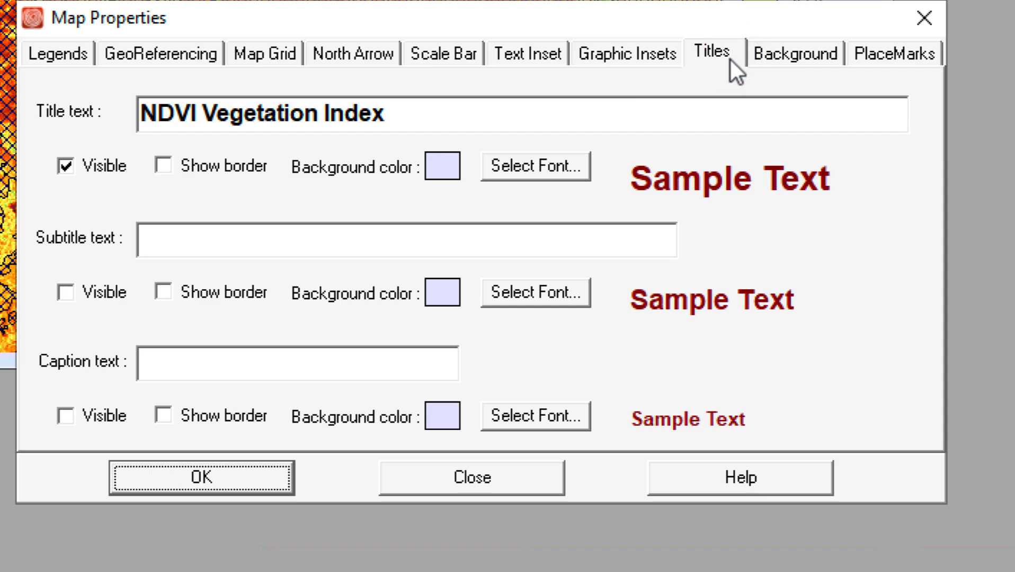
pyautogui.click(143, 116)
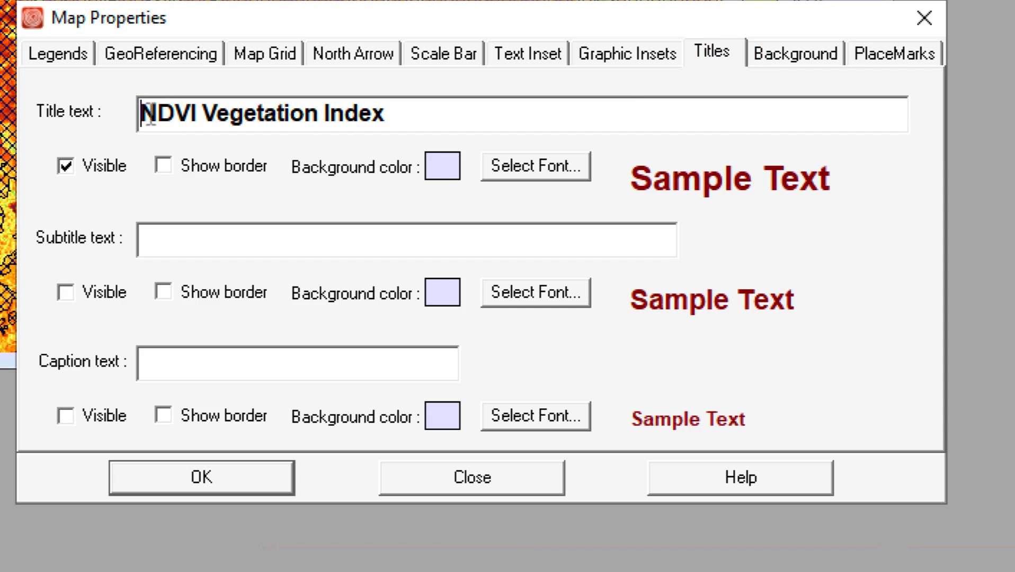
pyautogui.click(137, 112)
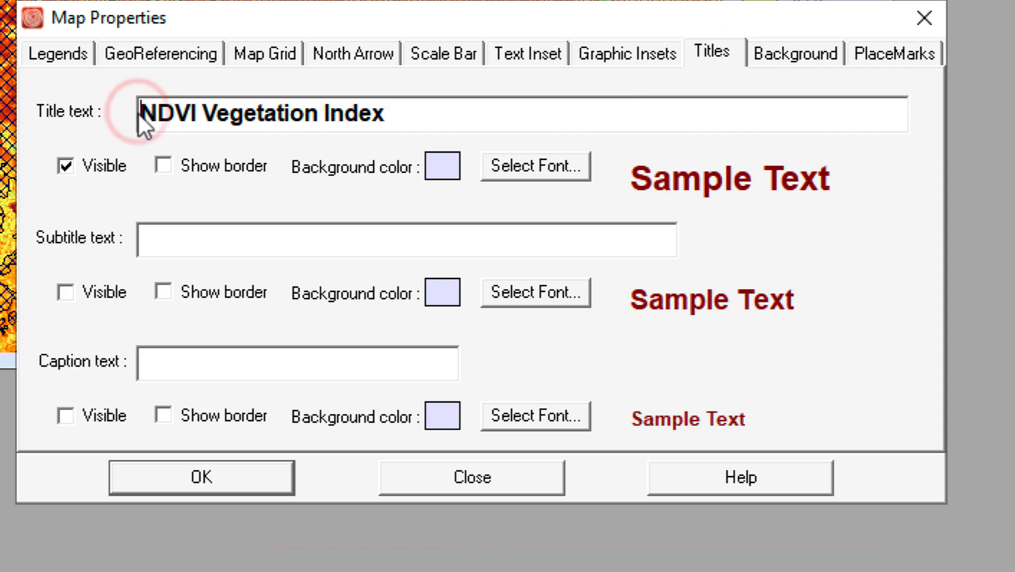
pyautogui.write('Lu')
pyautogui.write('ke Dra')
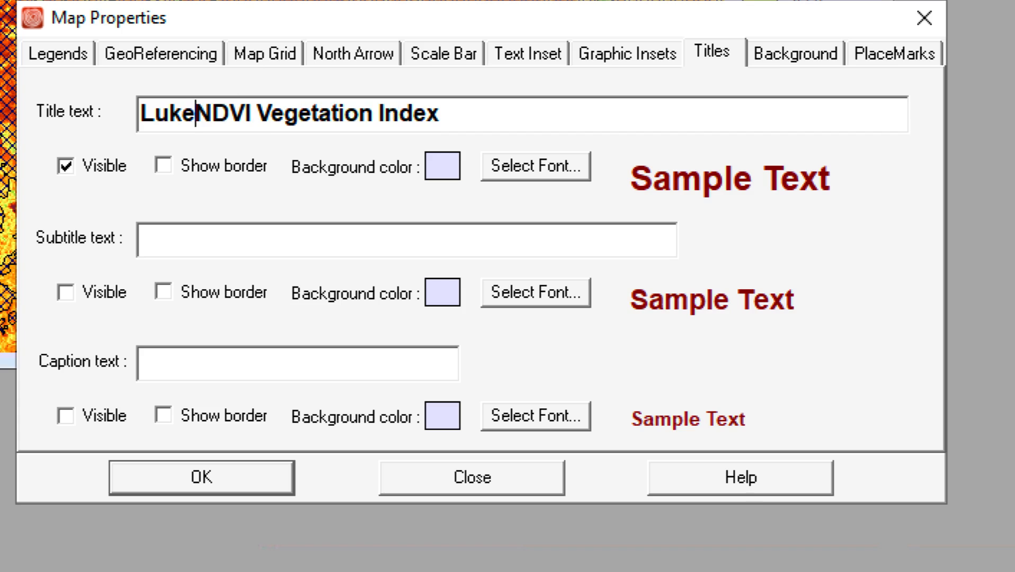
pyautogui.write('ke ')
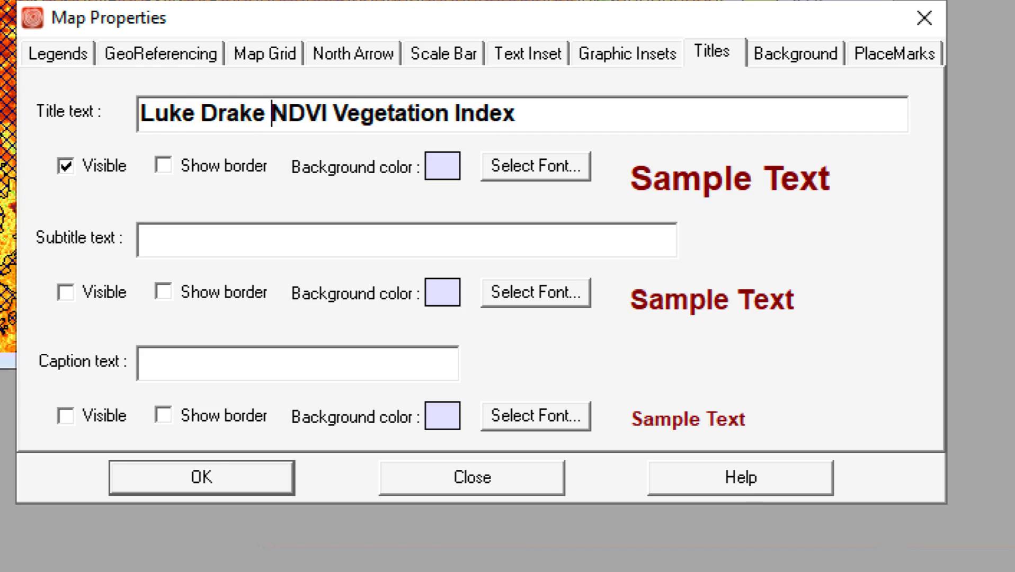
pyautogui.write('-')
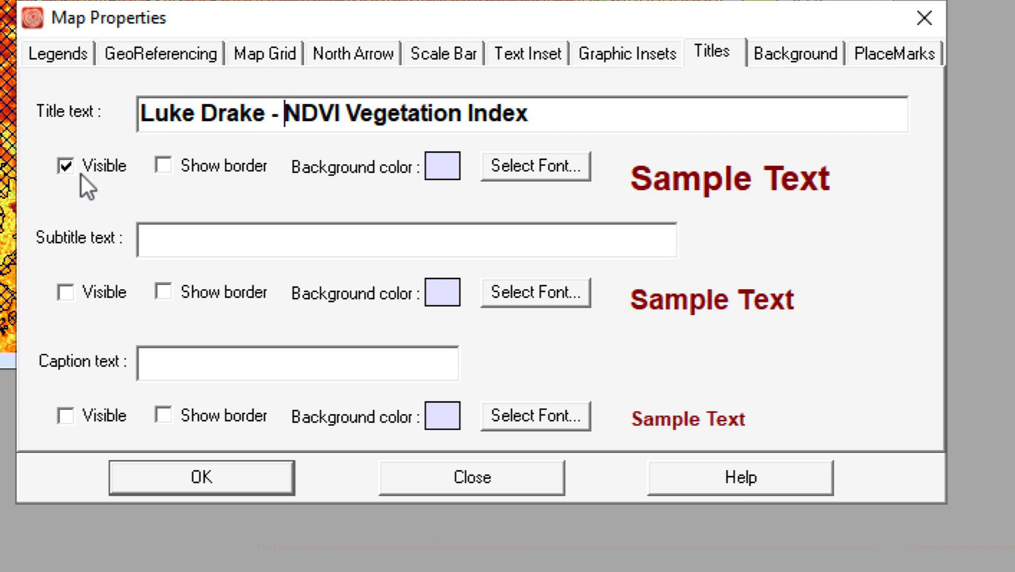
pyautogui.click(174, 482)
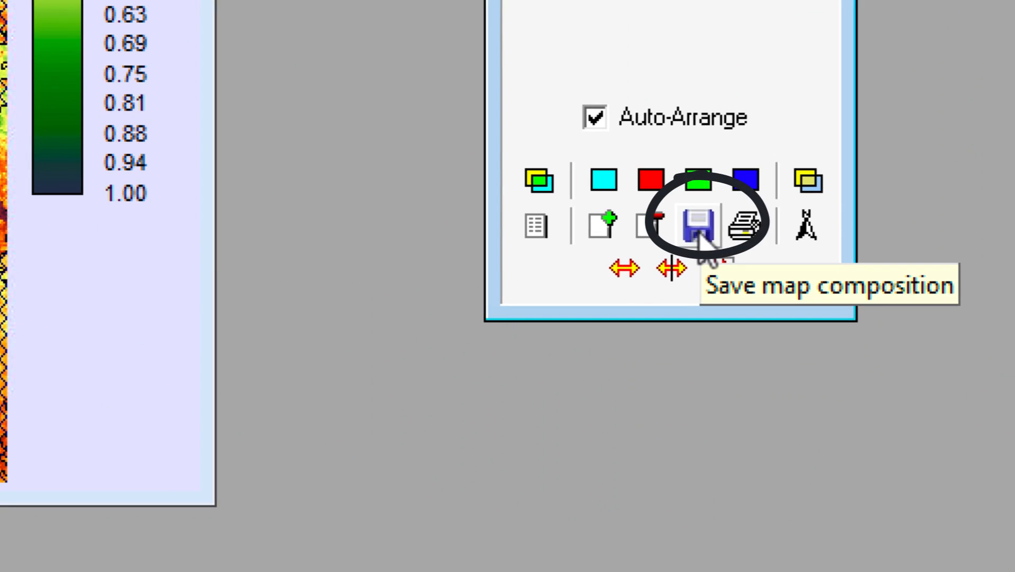
# Step: Start saving the map composition as a Windows bitmap (BMP) and browse for its output file location
pyautogui.click(696, 229)
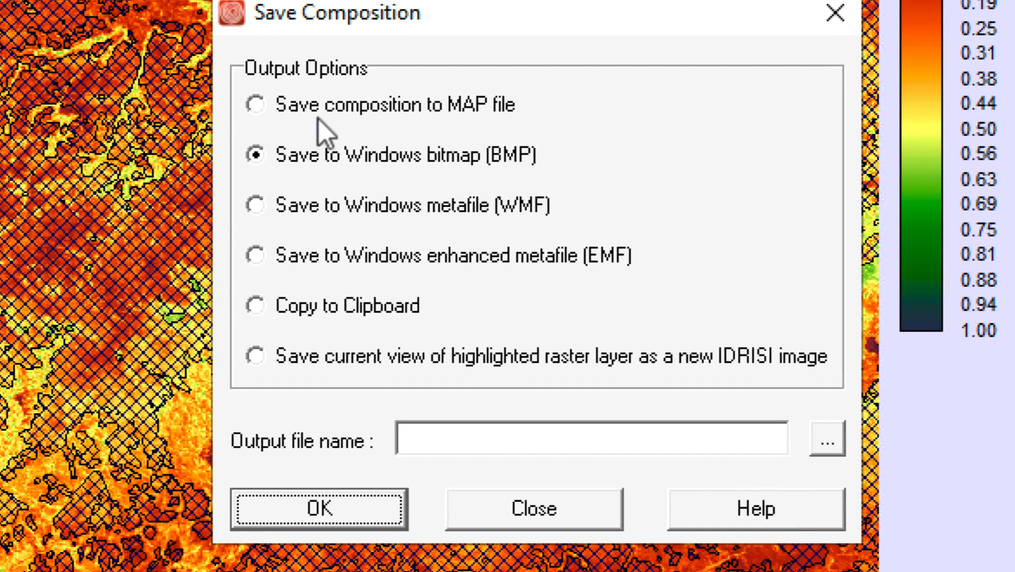
pyautogui.click(314, 112)
pyautogui.click(257, 161)
pyautogui.click(692, 441)
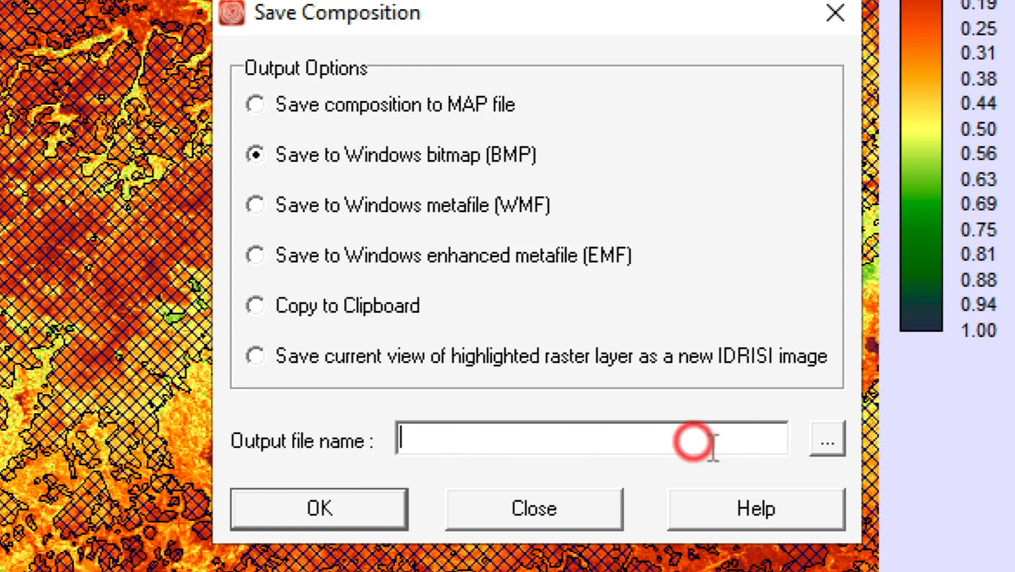
pyautogui.click(834, 437)
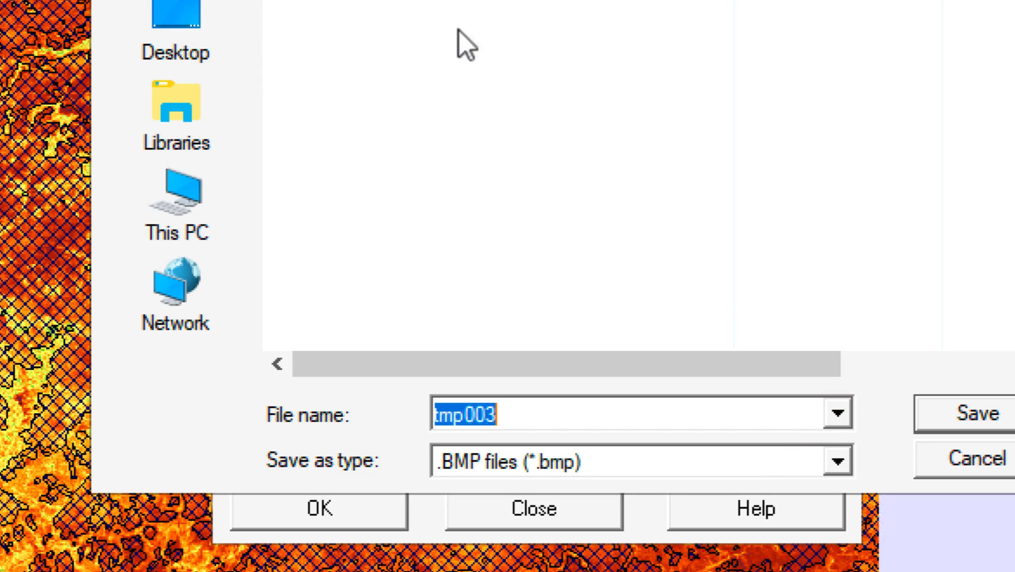
# Step: Browse the save locations through Desktop and This PC to the My Documents (Z:) network drive
pyautogui.click(164, 21)
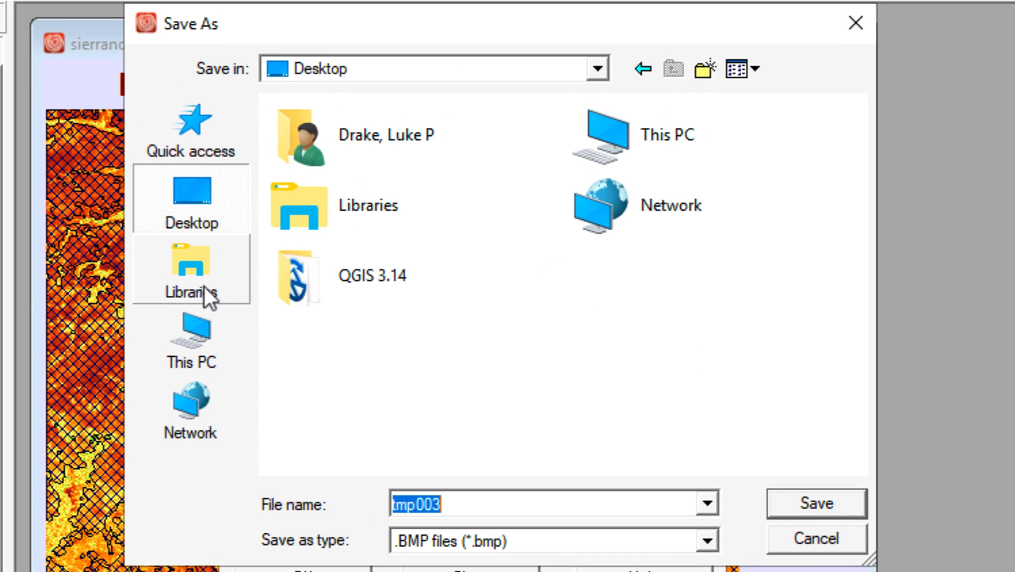
pyautogui.click(204, 342)
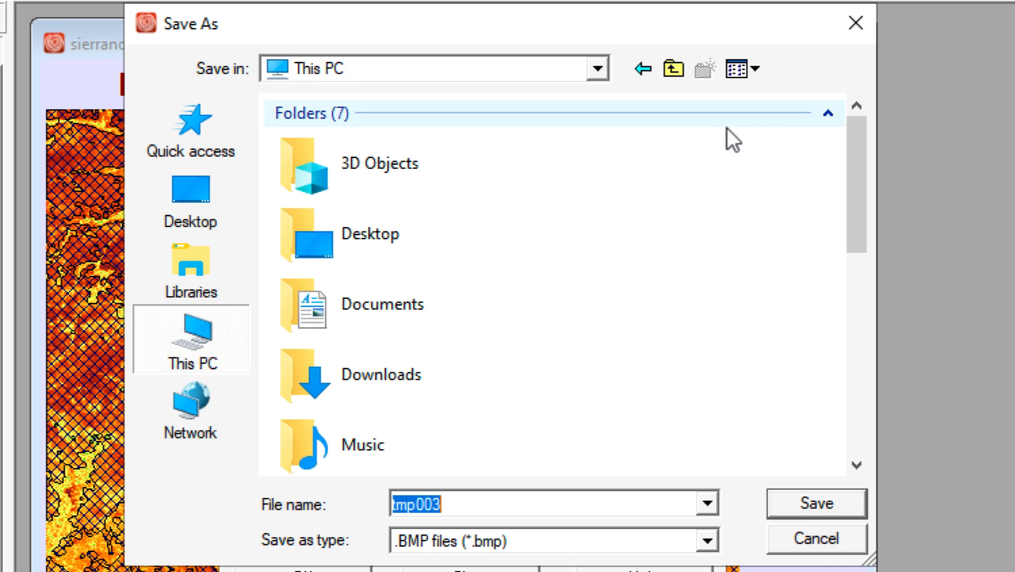
pyautogui.moveTo(860, 155); pyautogui.dragTo(865, 372)
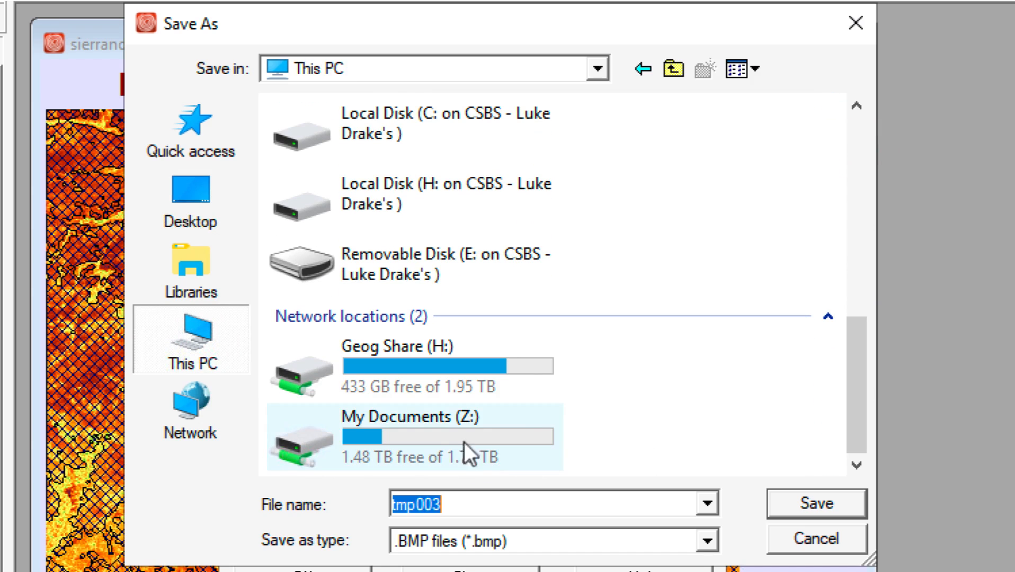
pyautogui.doubleClick(527, 434)
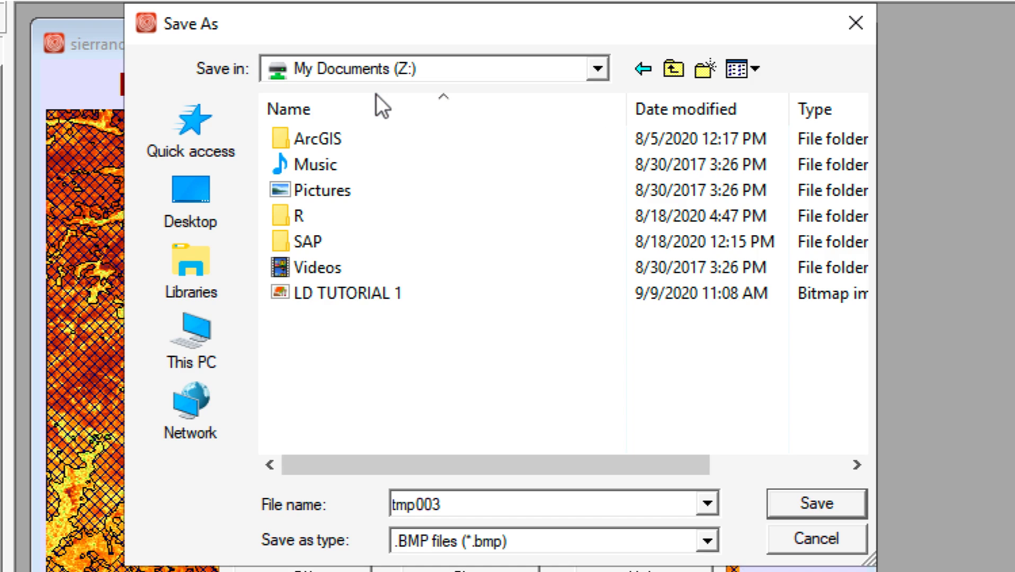
# Step: Set the save location to the LD Critical GIS Files folder under Users, the personal user folder, Documents and Example Student on local disk C
pyautogui.click(600, 68)
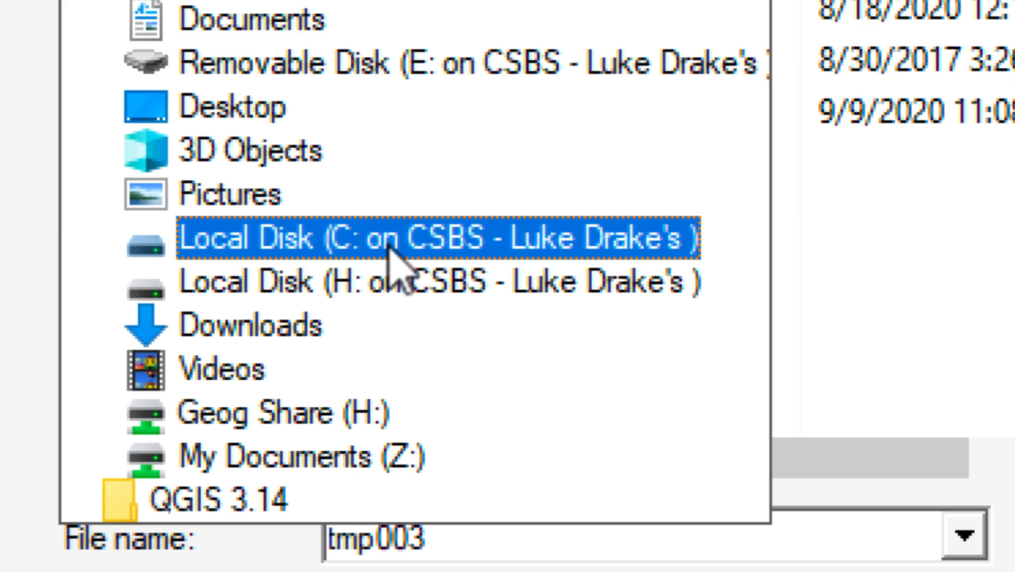
pyautogui.click(389, 245)
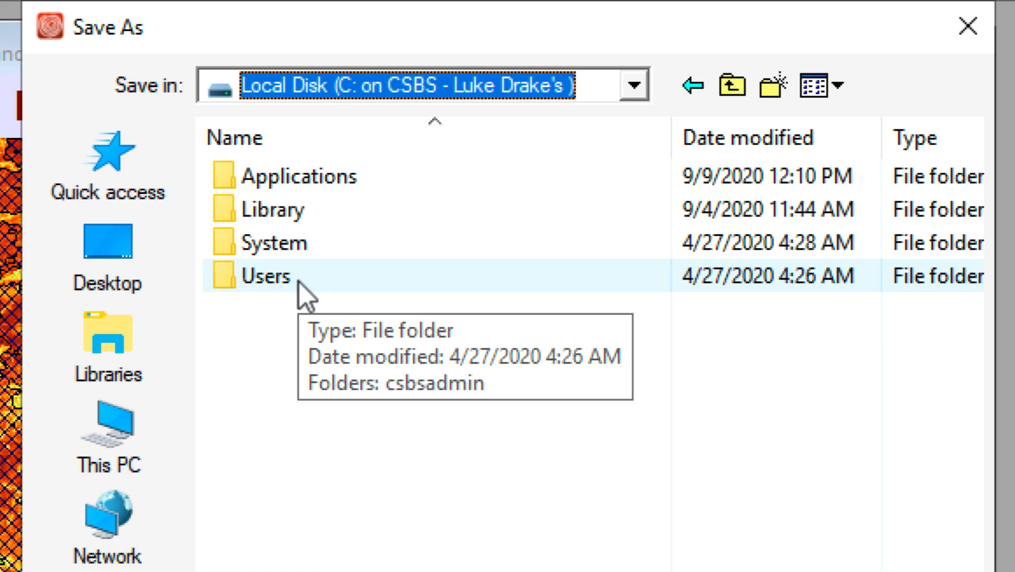
pyautogui.doubleClick(299, 283)
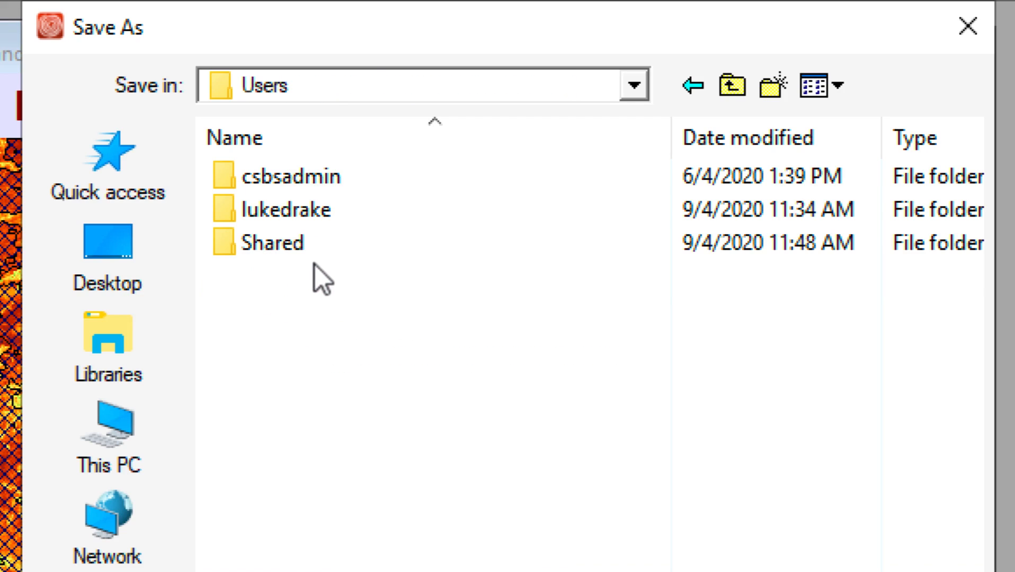
pyautogui.doubleClick(343, 212)
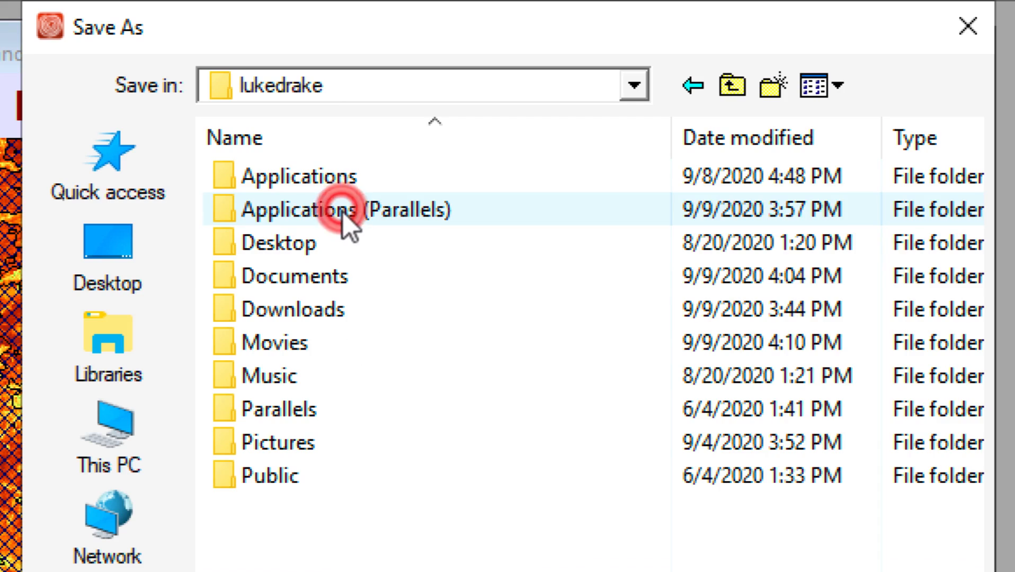
pyautogui.doubleClick(331, 279)
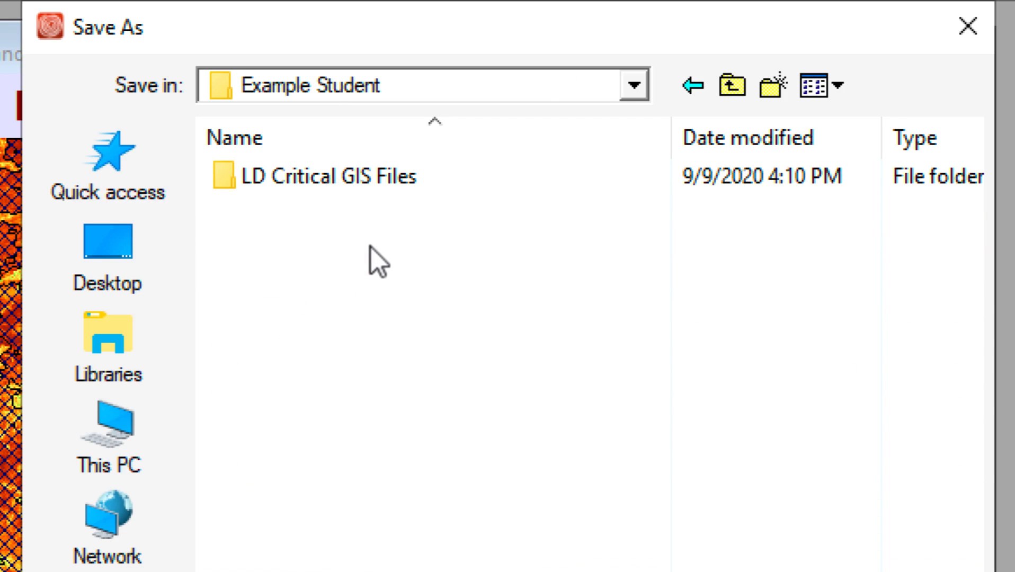
pyautogui.doubleClick(365, 185)
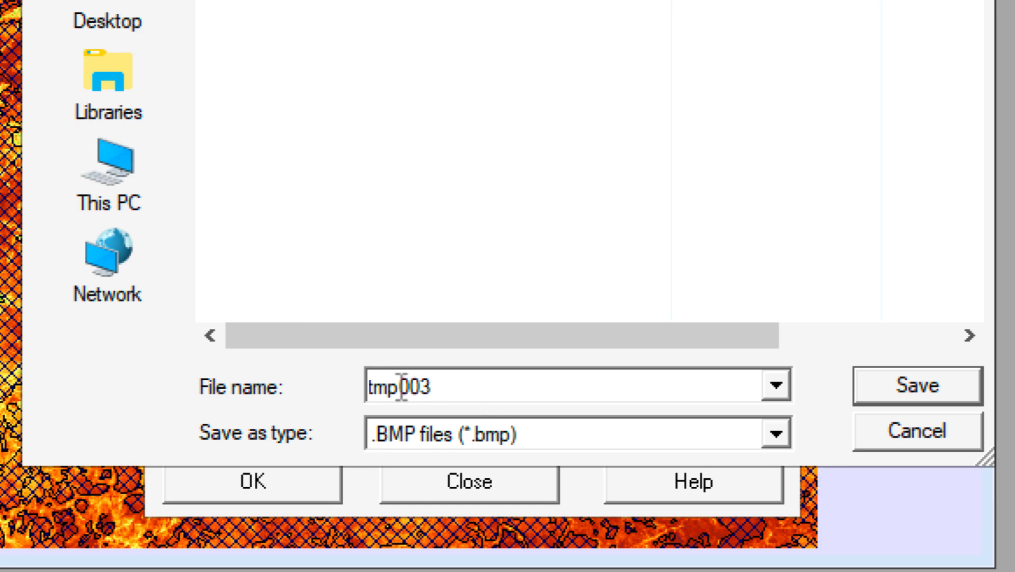
# Step: Name the bitmap "LD Terrset Sierra map" and save the composition
pyautogui.doubleClick(465, 386)
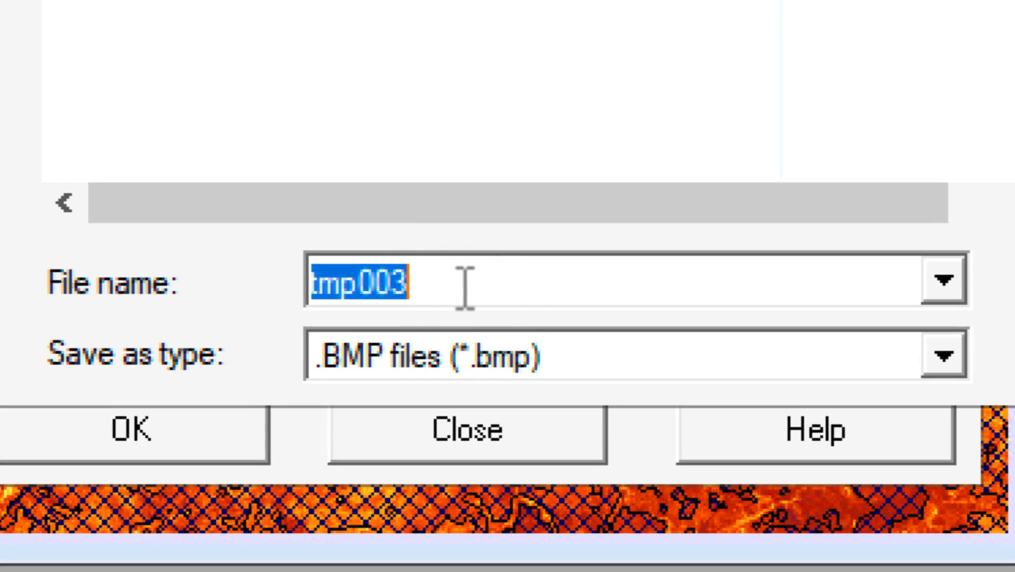
pyautogui.write('LD ')
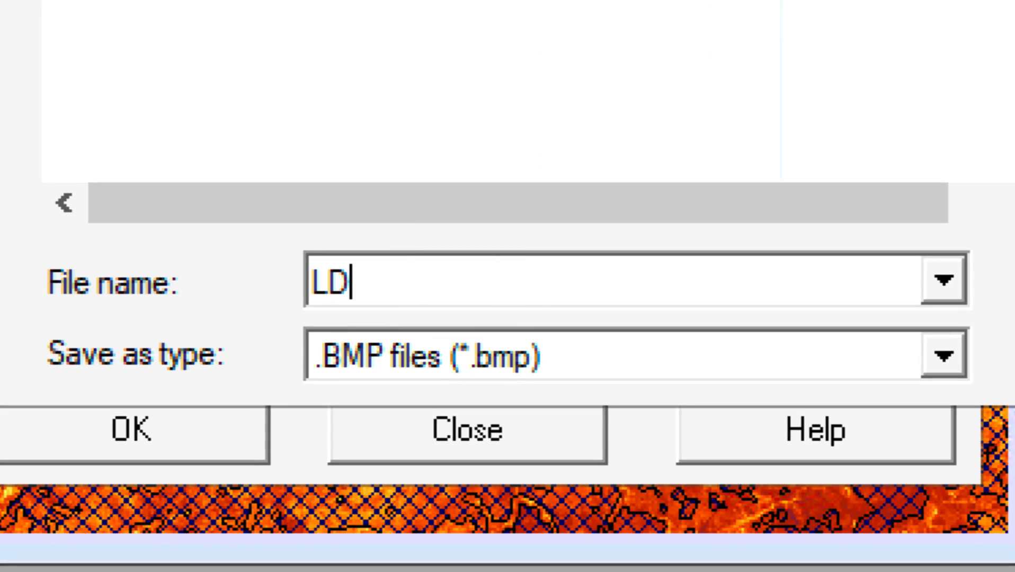
pyautogui.write('Terrset Sierra map')
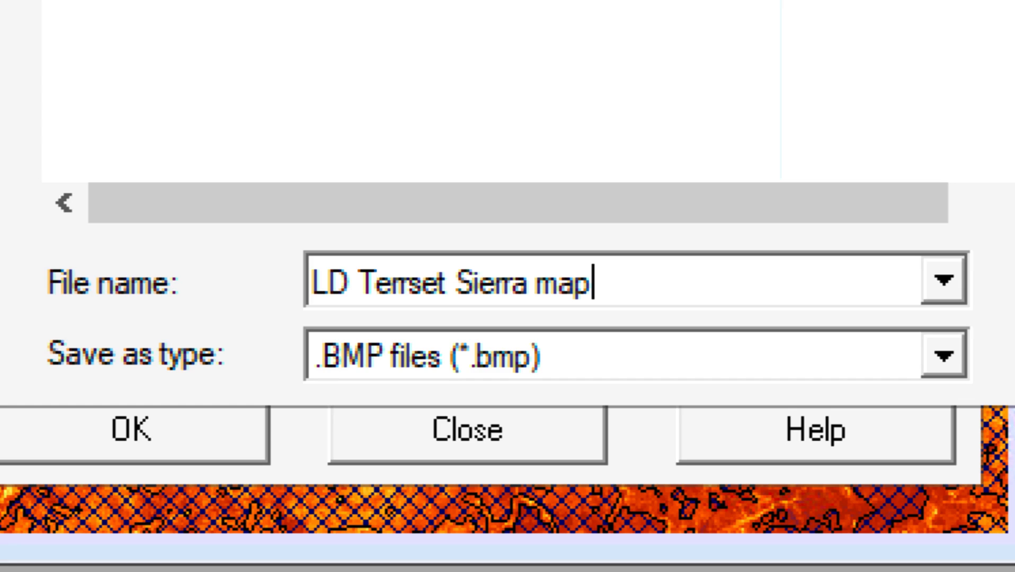
pyautogui.press('Return')
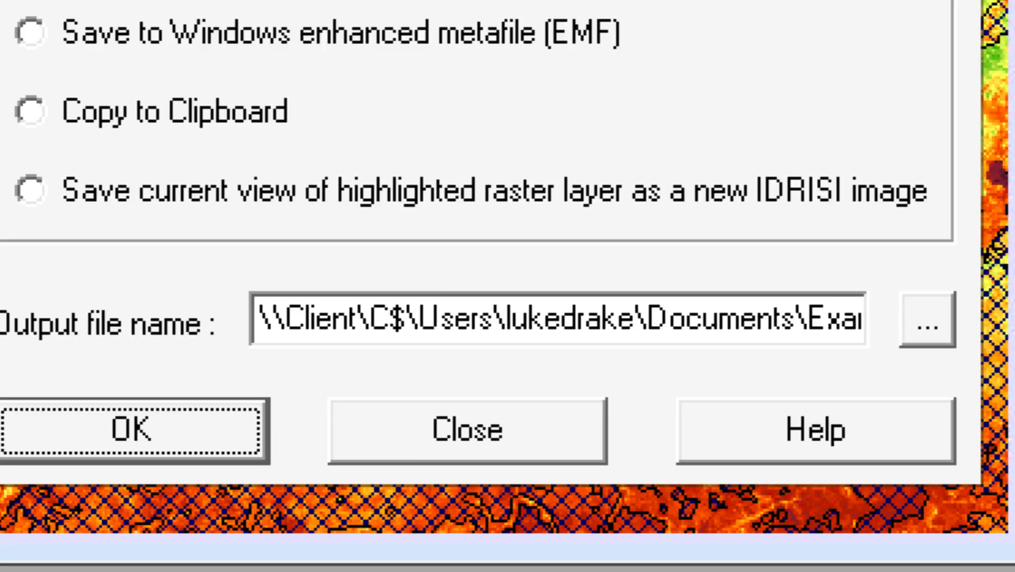
pyautogui.click(214, 434)
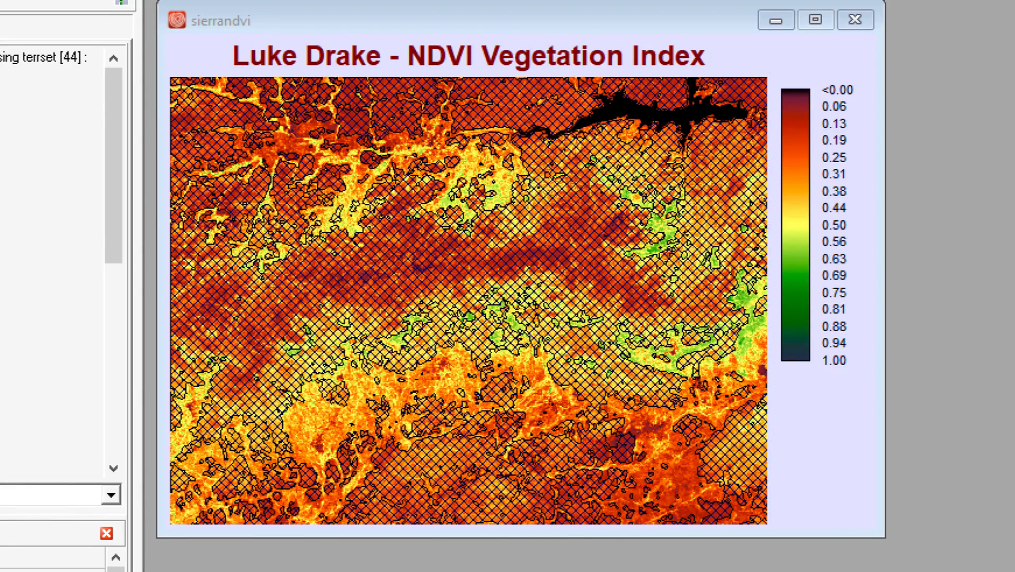
# Step: Switch to Finder and open LD TERRSET SIERRA MAP.BMP from the LD Critical GIS Files folder to check the exported map
pyautogui.press('super+Tab')
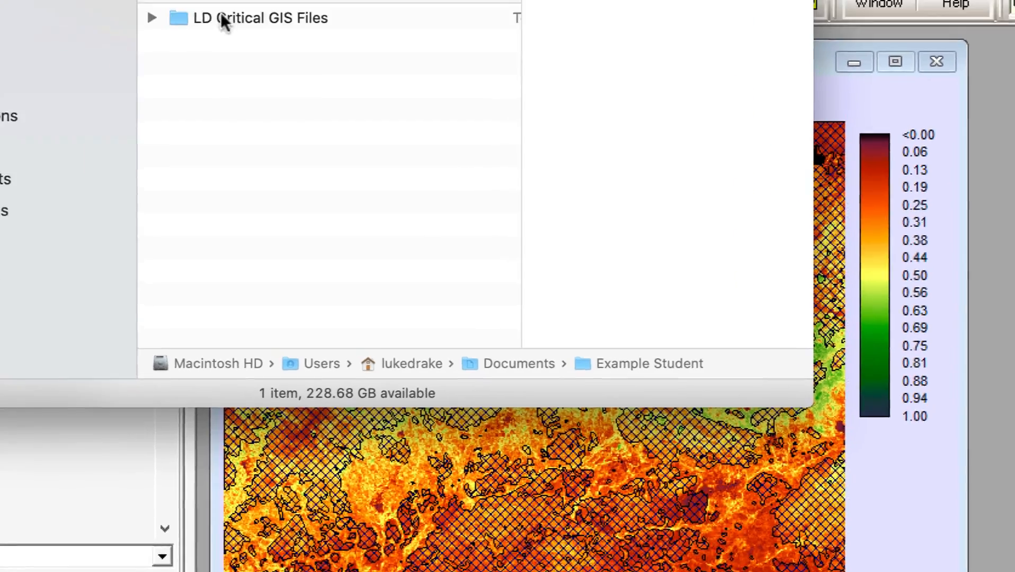
pyautogui.doubleClick(395, 151)
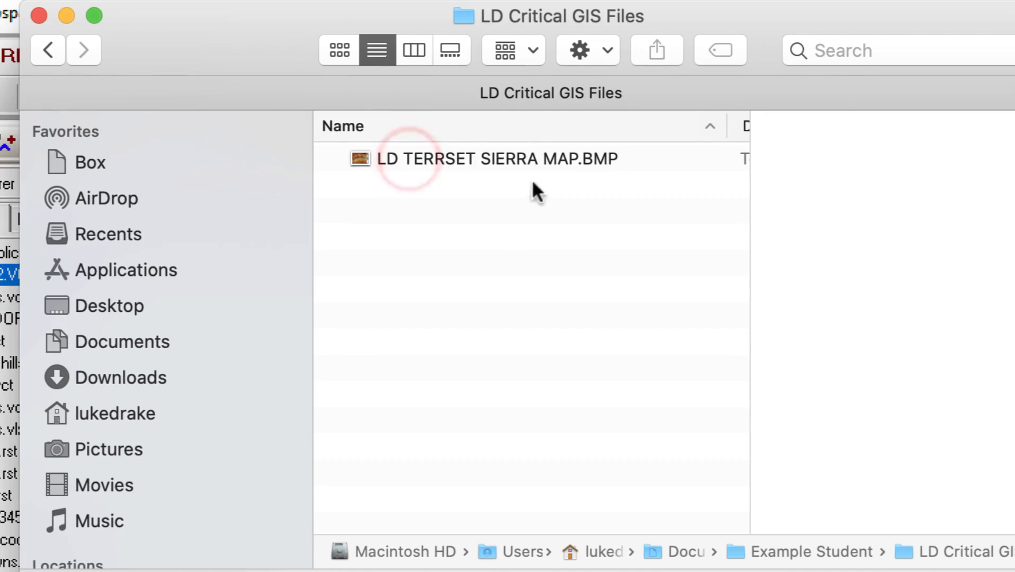
pyautogui.doubleClick(505, 158)
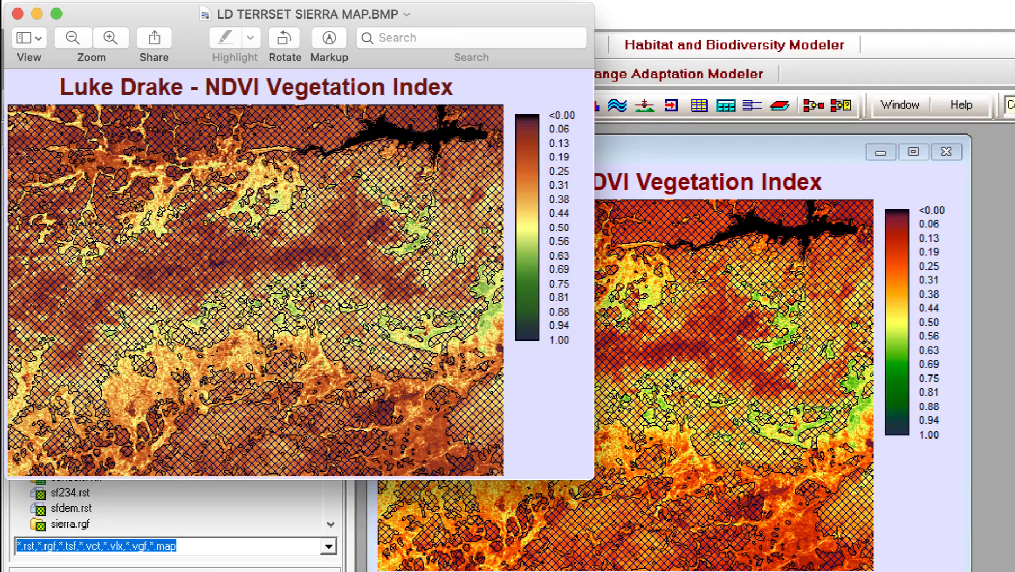
pyautogui.moveTo(459, 25); pyautogui.dragTo(548, 80)
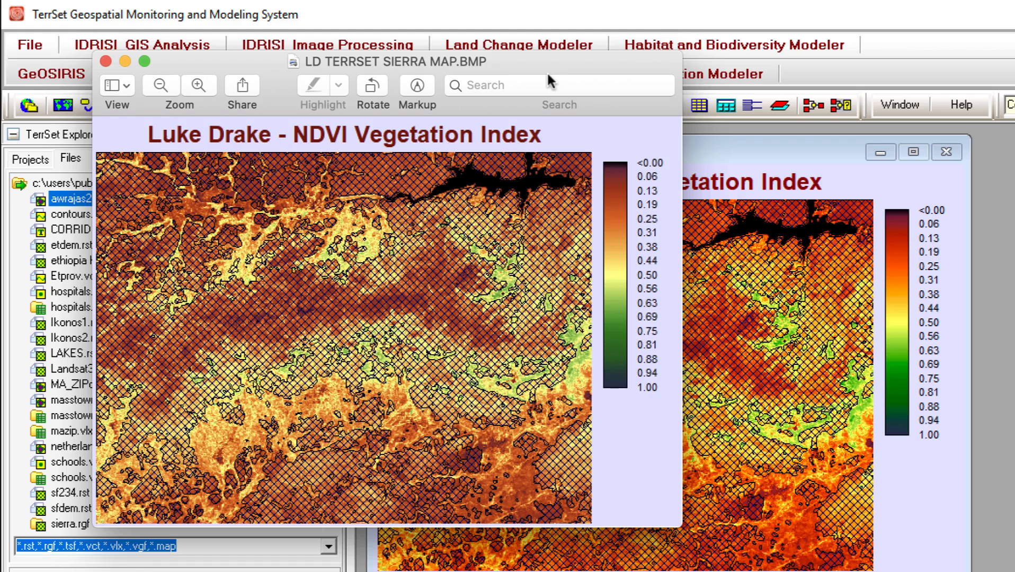